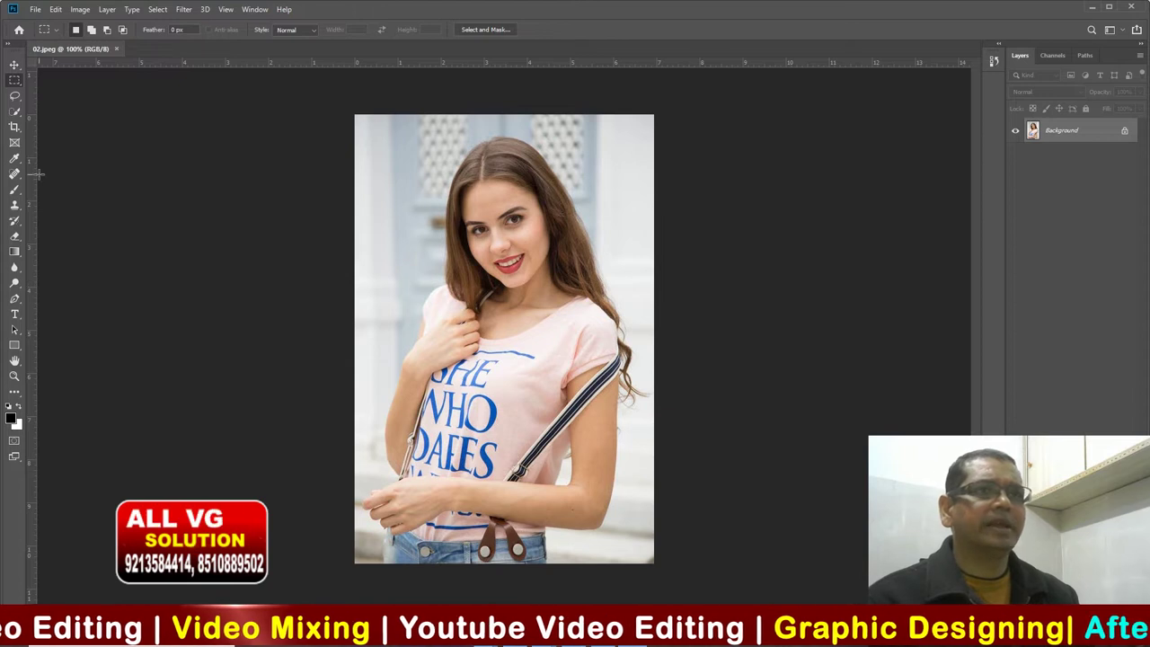
Step: Crop the portrait to 1.2 × 1.4 in at 300 px/in, framing face and upper body
click(15, 127)
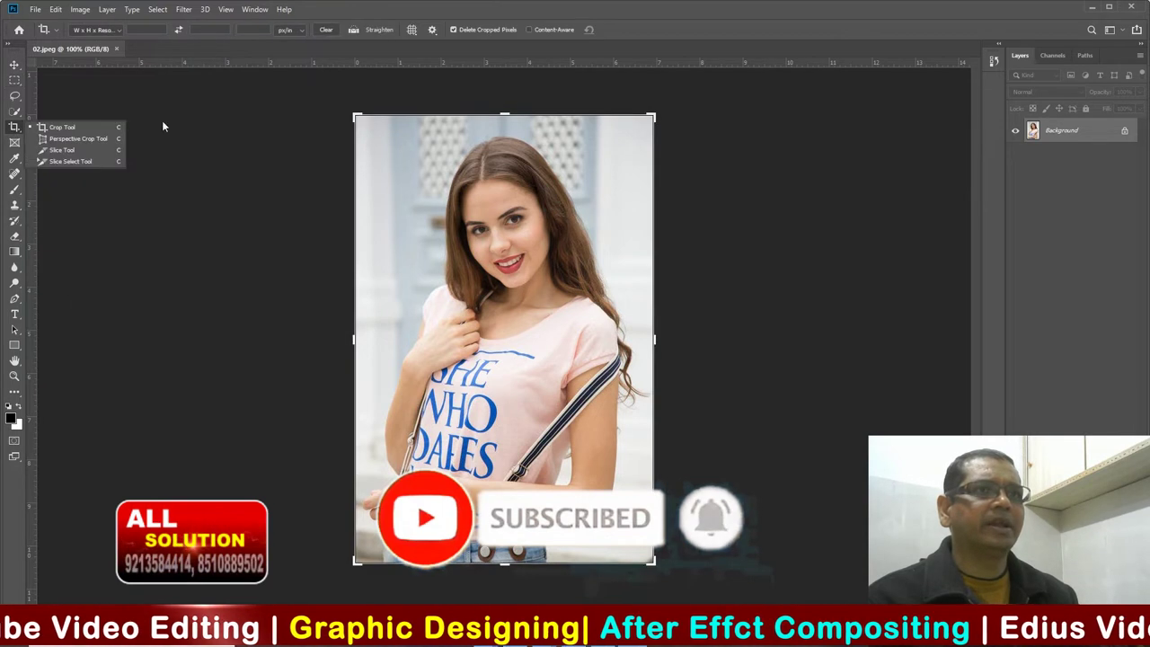
click(28, 142)
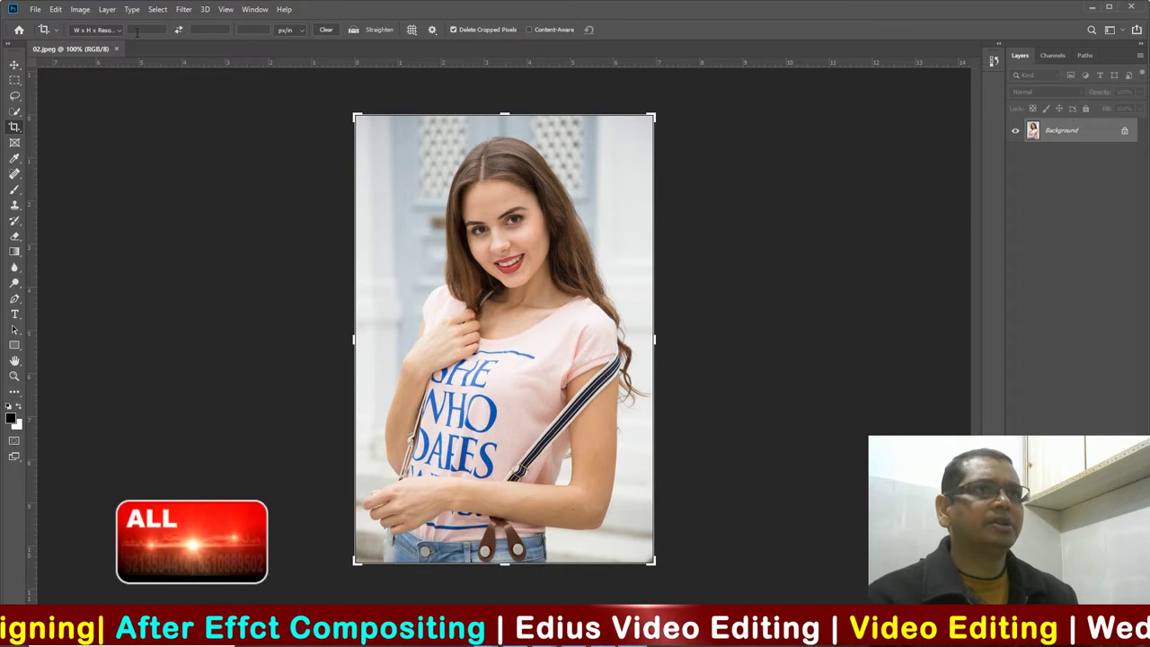
click(154, 28)
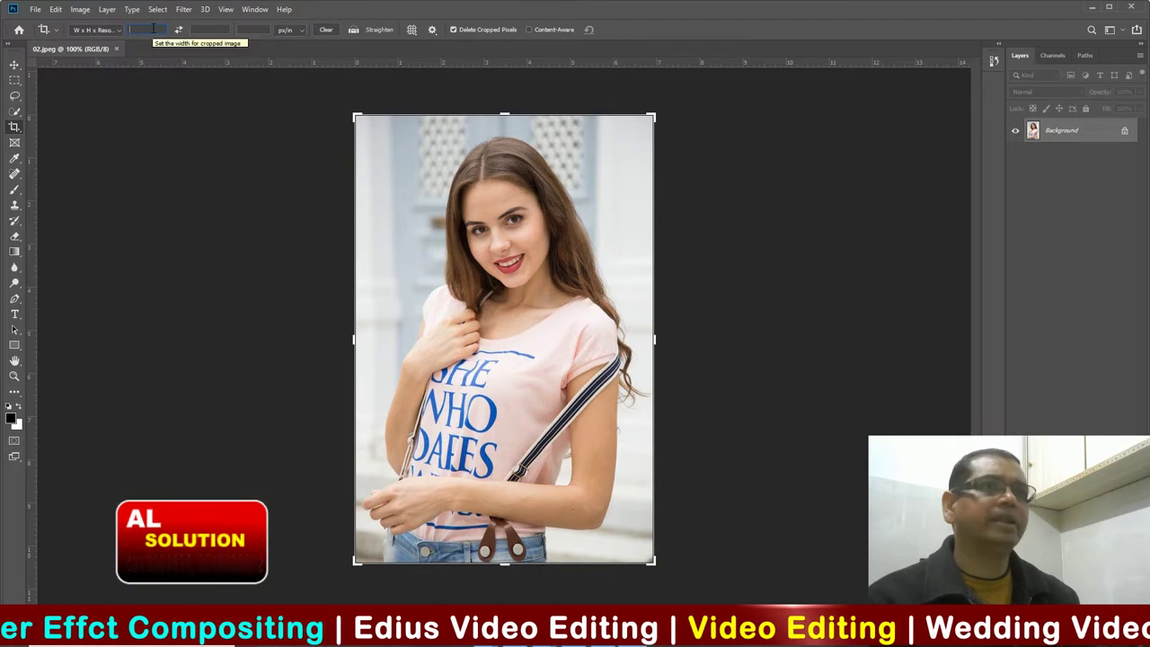
text(1.2)
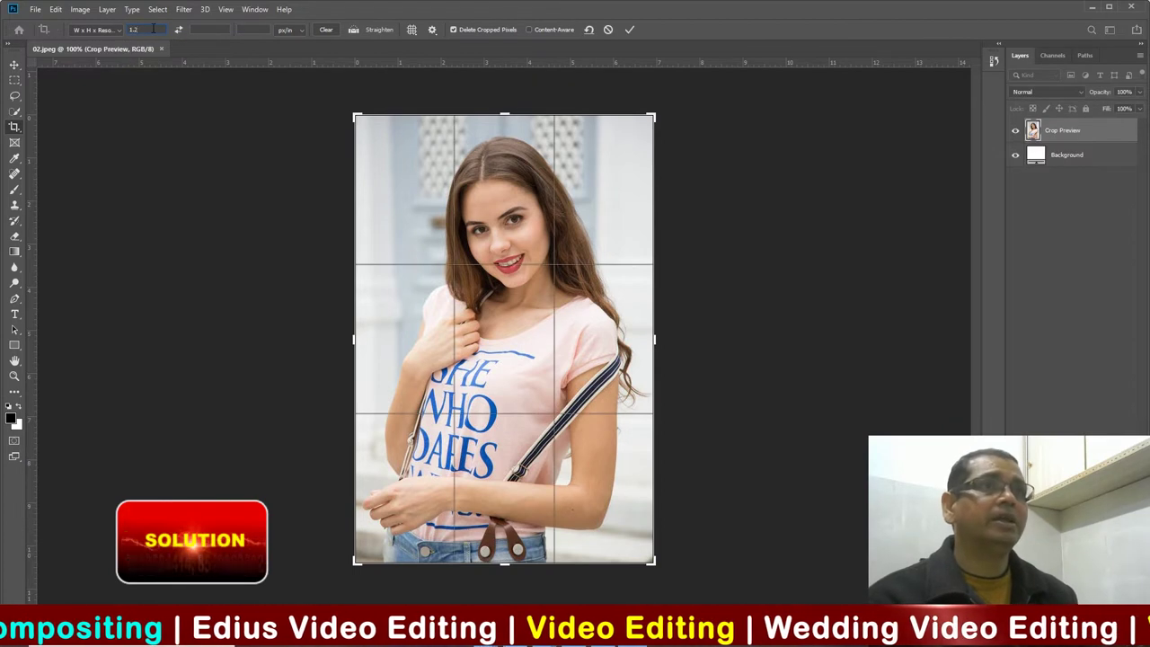
text(1.)
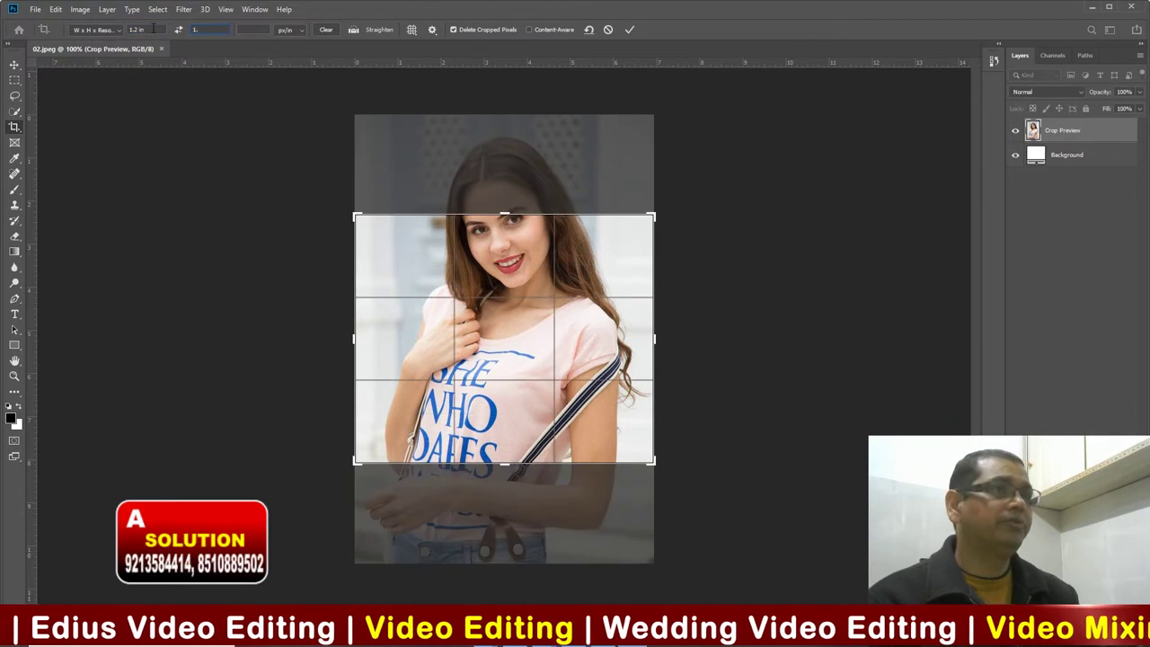
text(4)
click(259, 30)
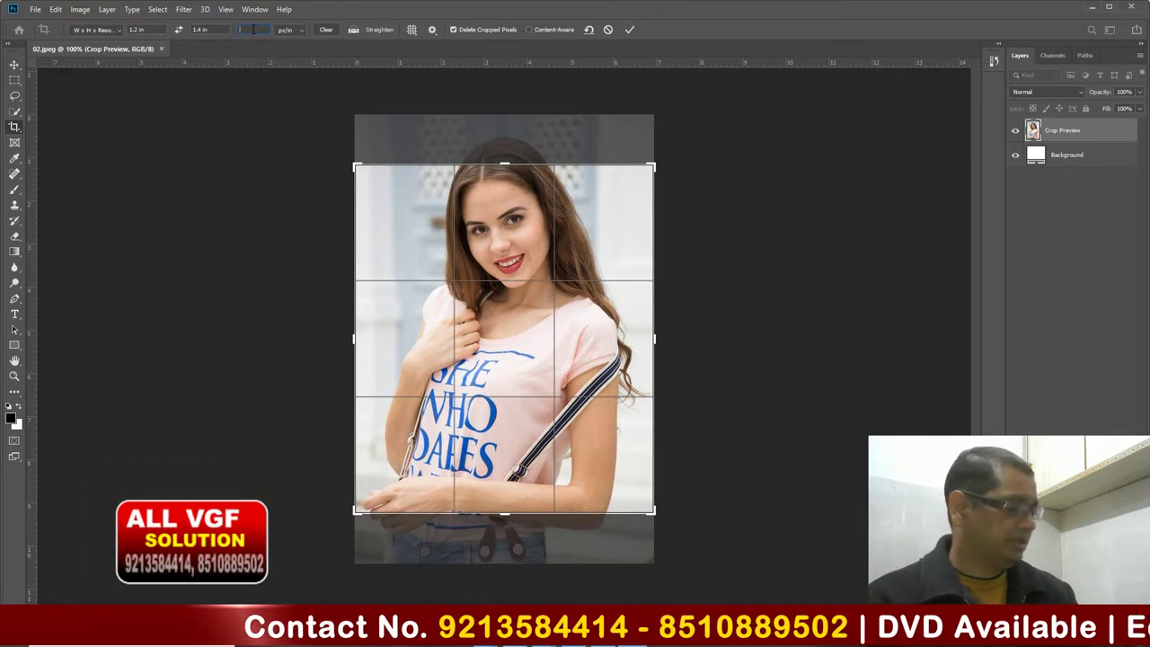
text(300)
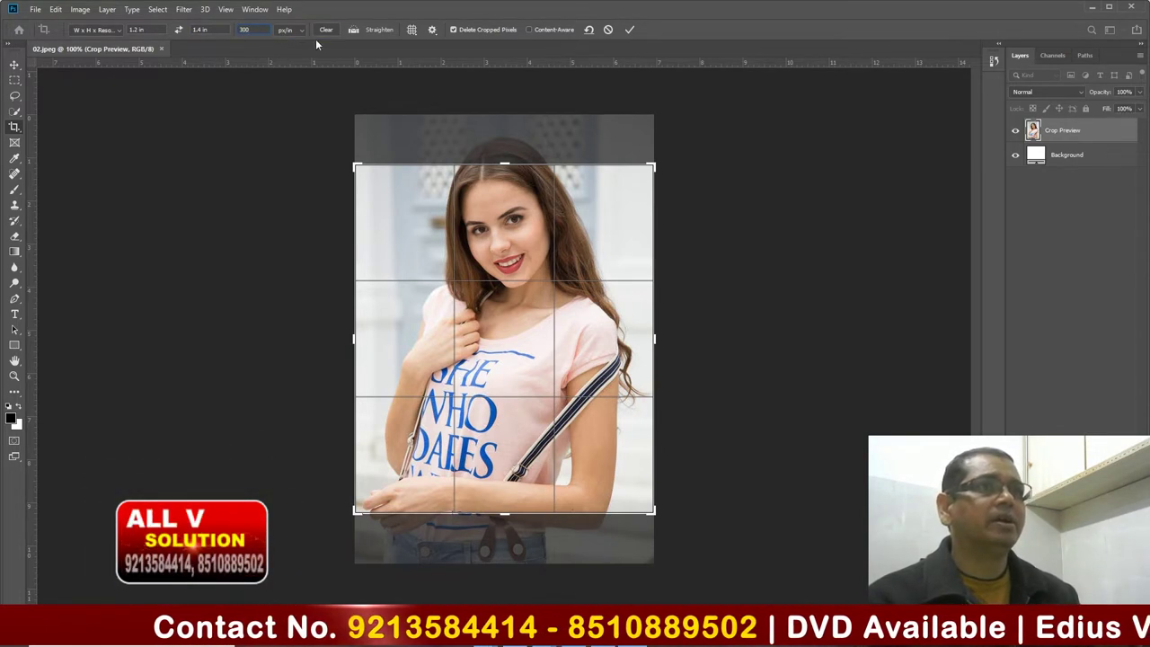
drag(549, 205, 551, 246)
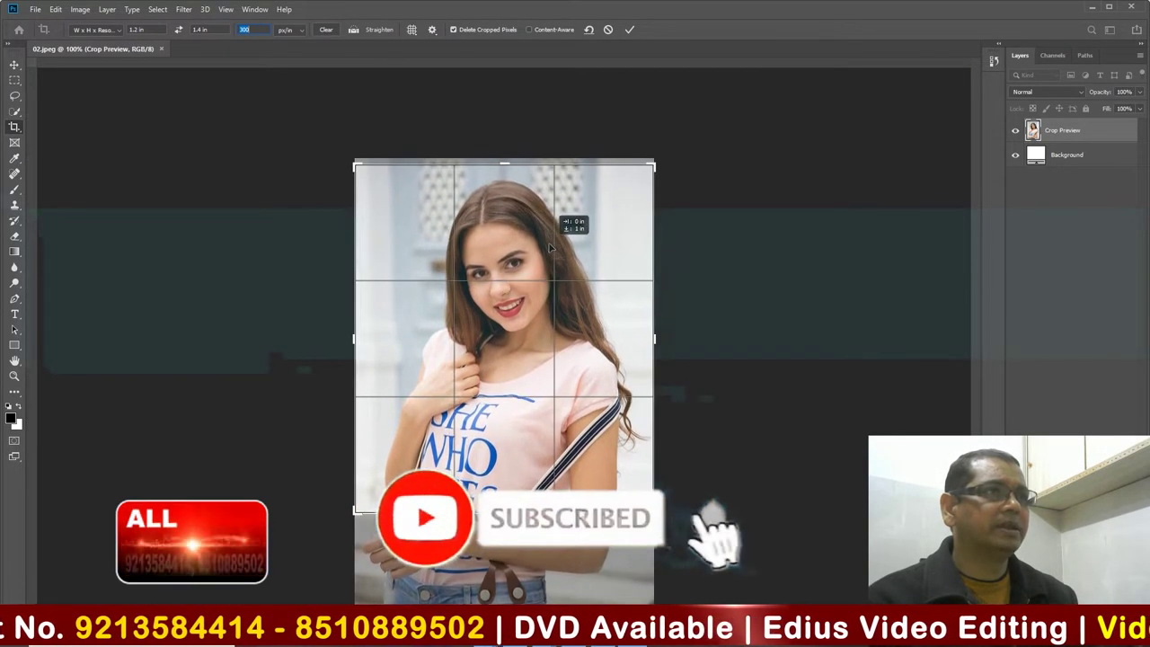
drag(551, 246, 614, 242)
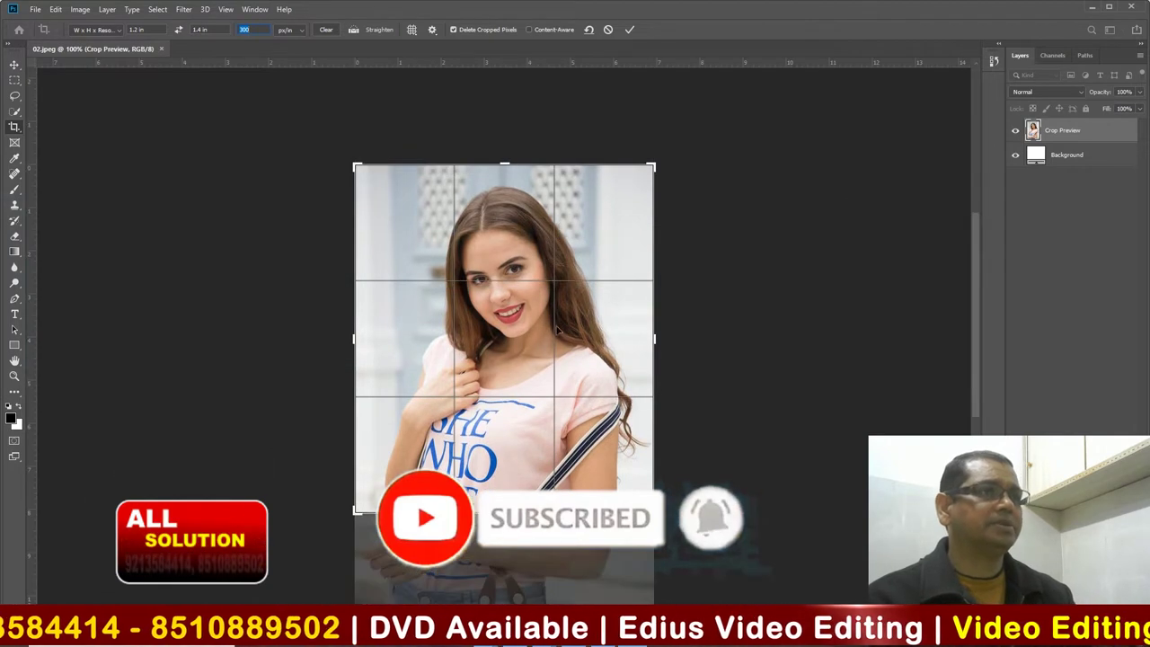
key(Return)
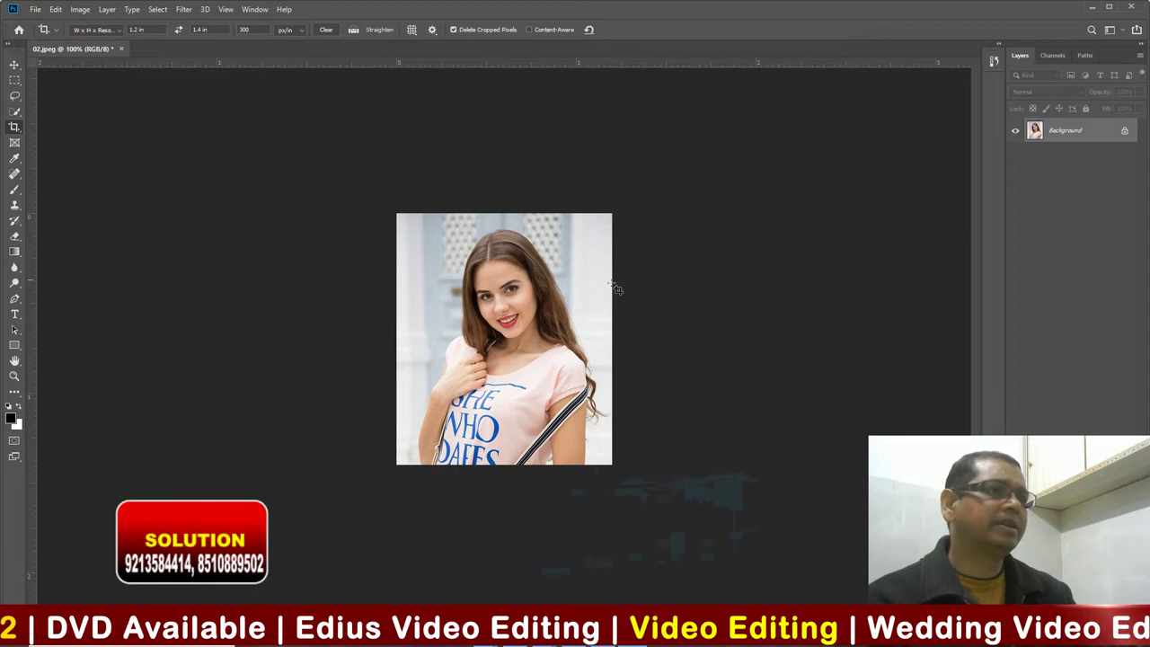
Step: Select the Eraser tool and set its opacity to 31%
key(ctrl+plus)
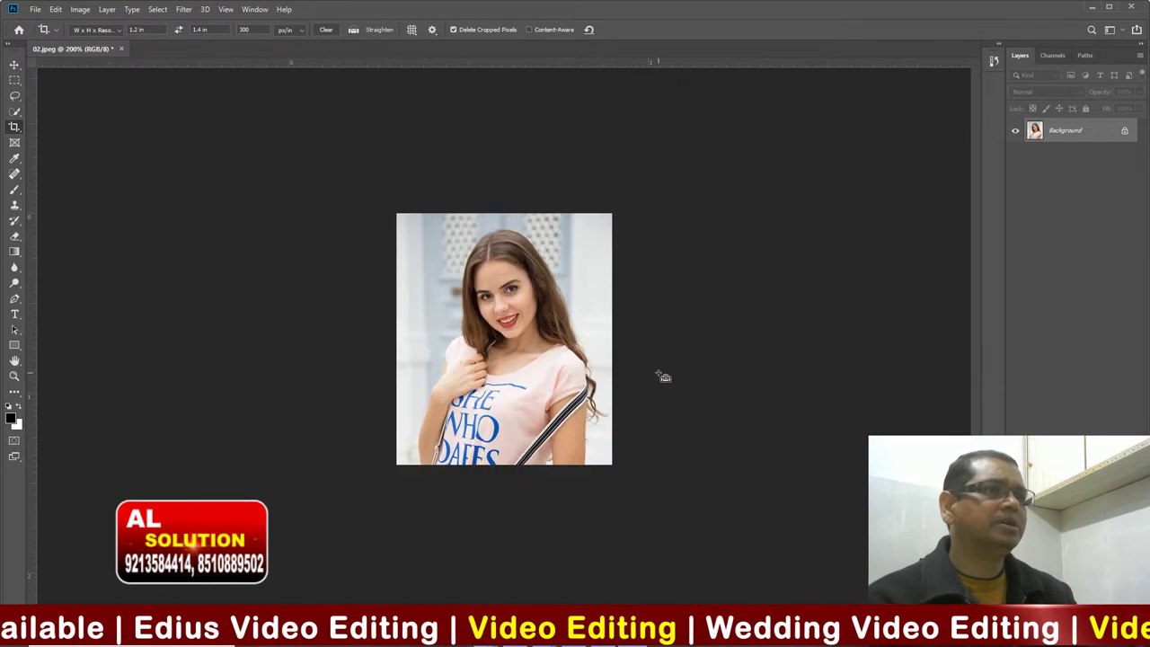
key(ctrl+plus)
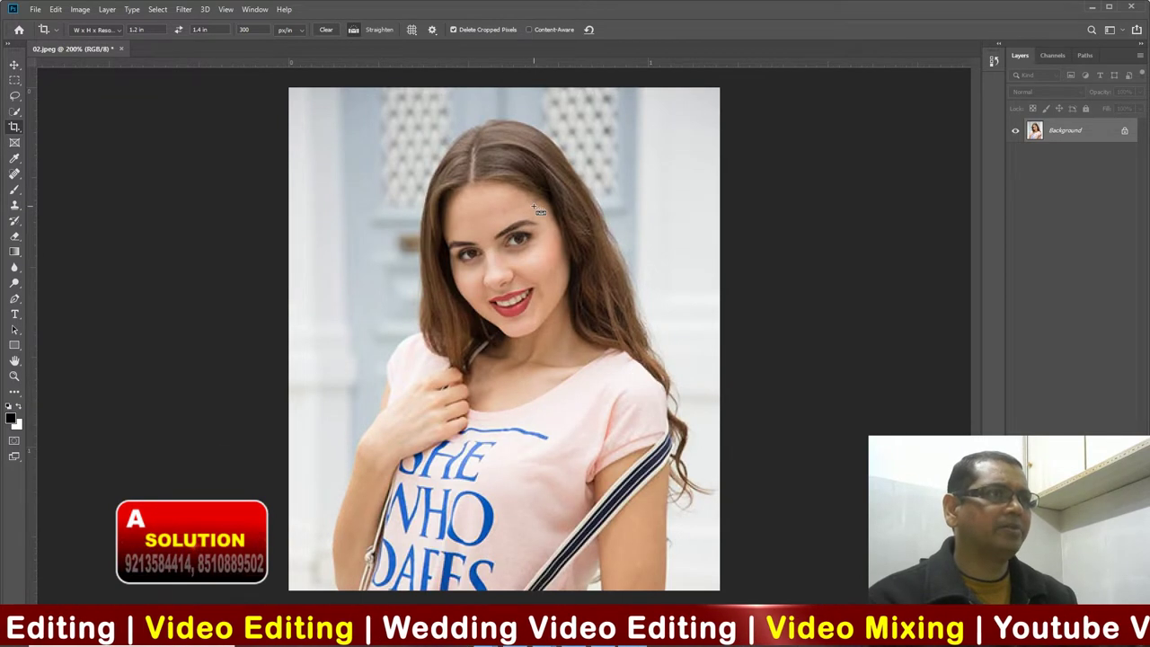
key(ctrl+plus)
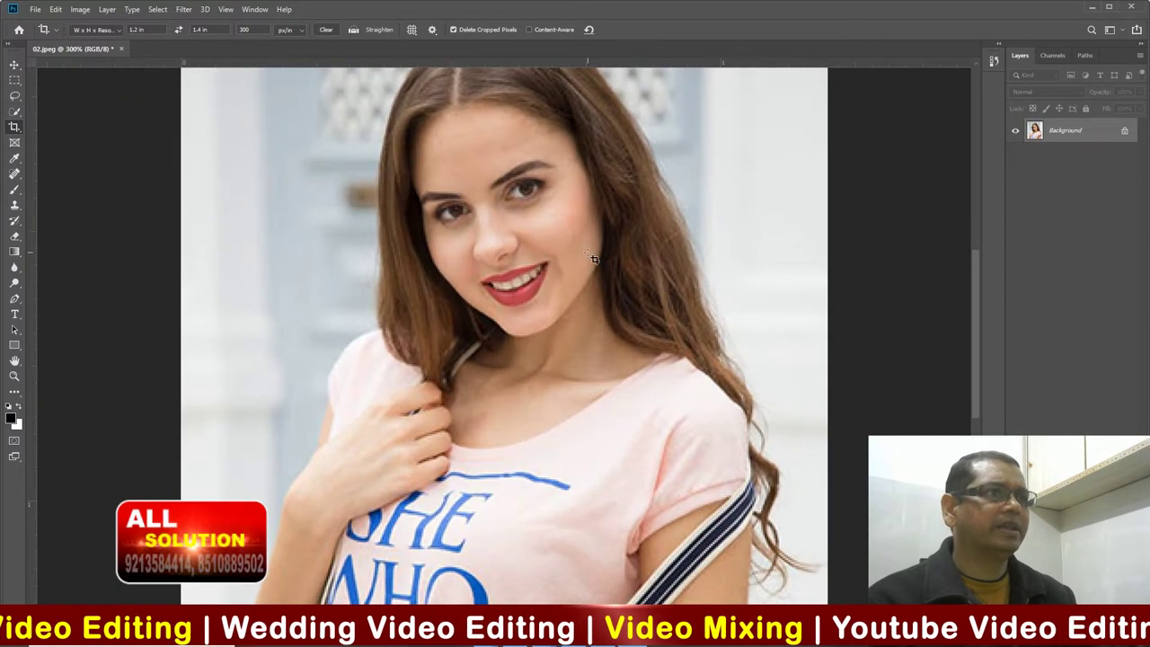
key(ctrl+minus)
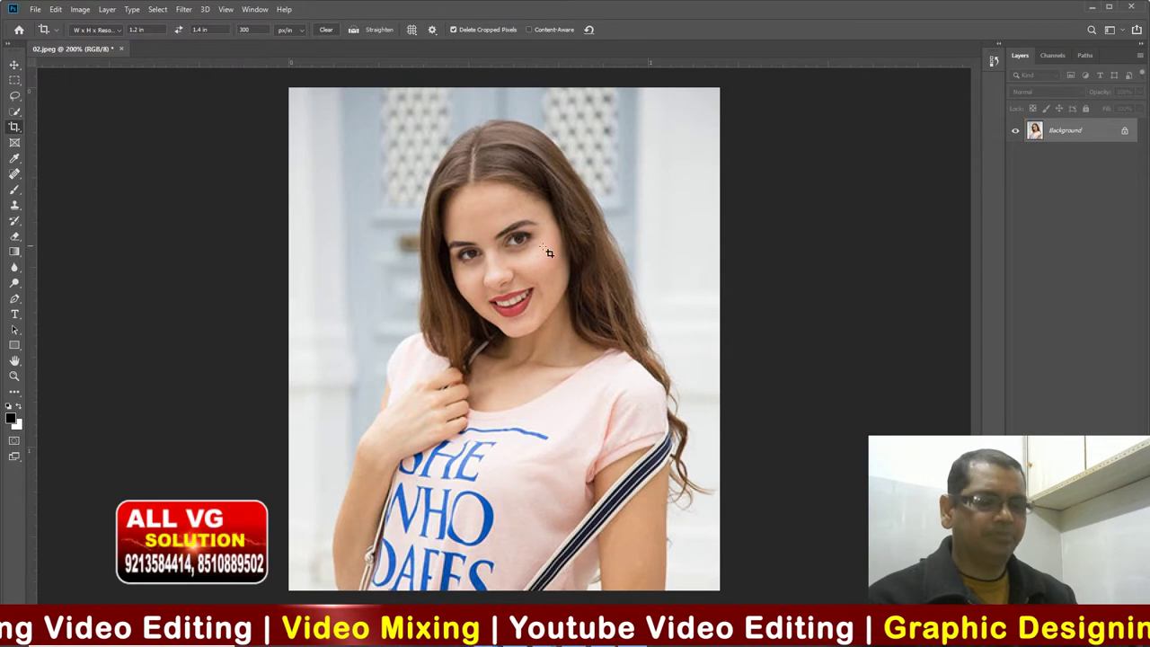
click(16, 237)
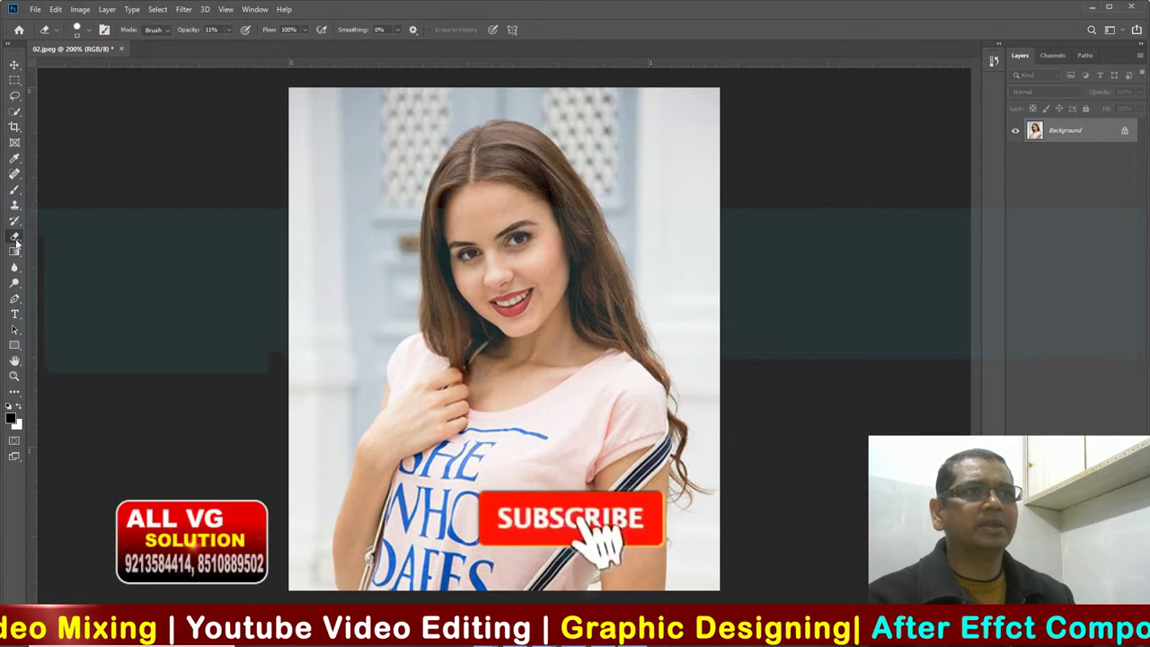
click(211, 30)
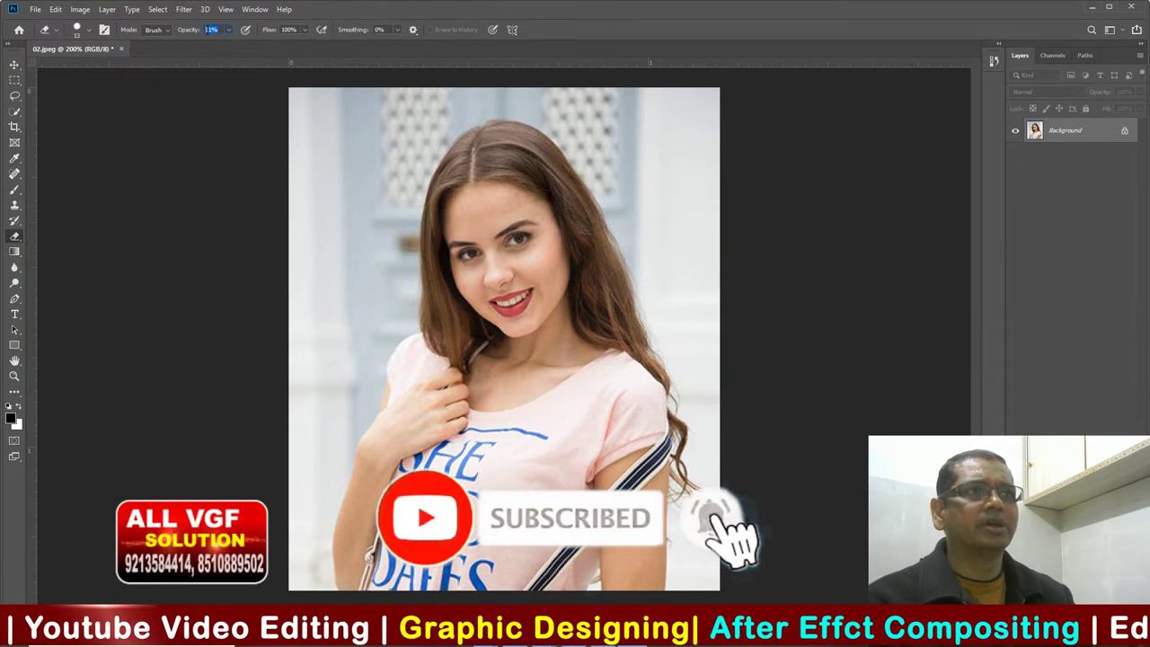
text(31)
key(Return)
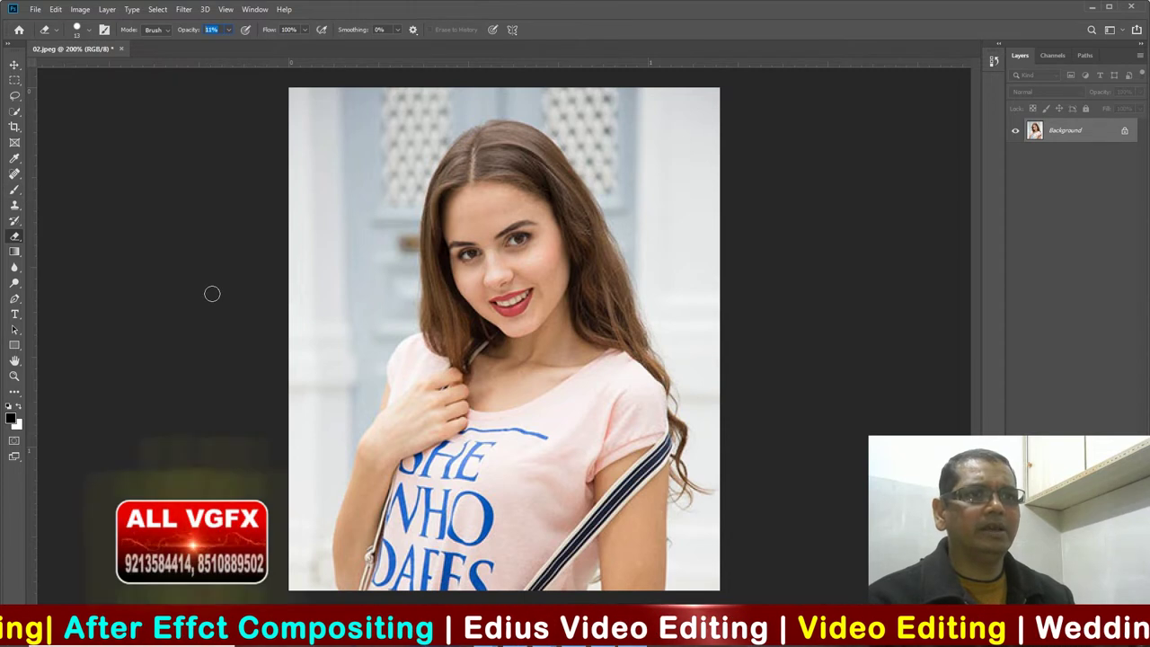
Step: Sample the face's skin tone with the Eyedropper as the foreground colour, then return to the Eraser
key(i)
click(510, 209)
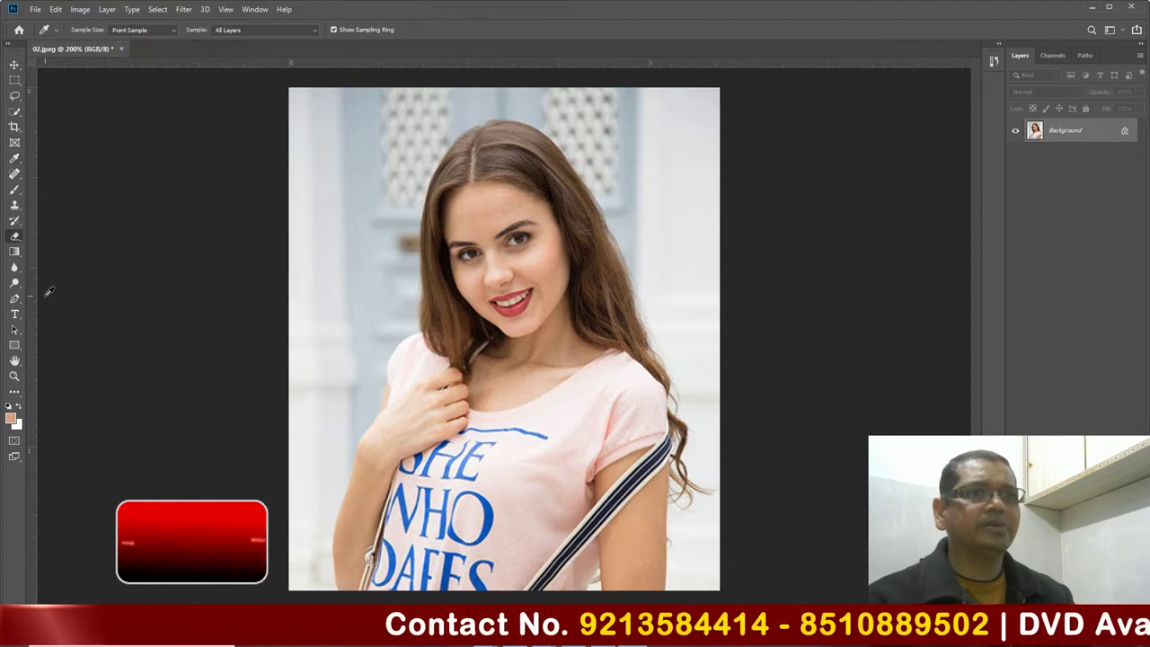
key(e)
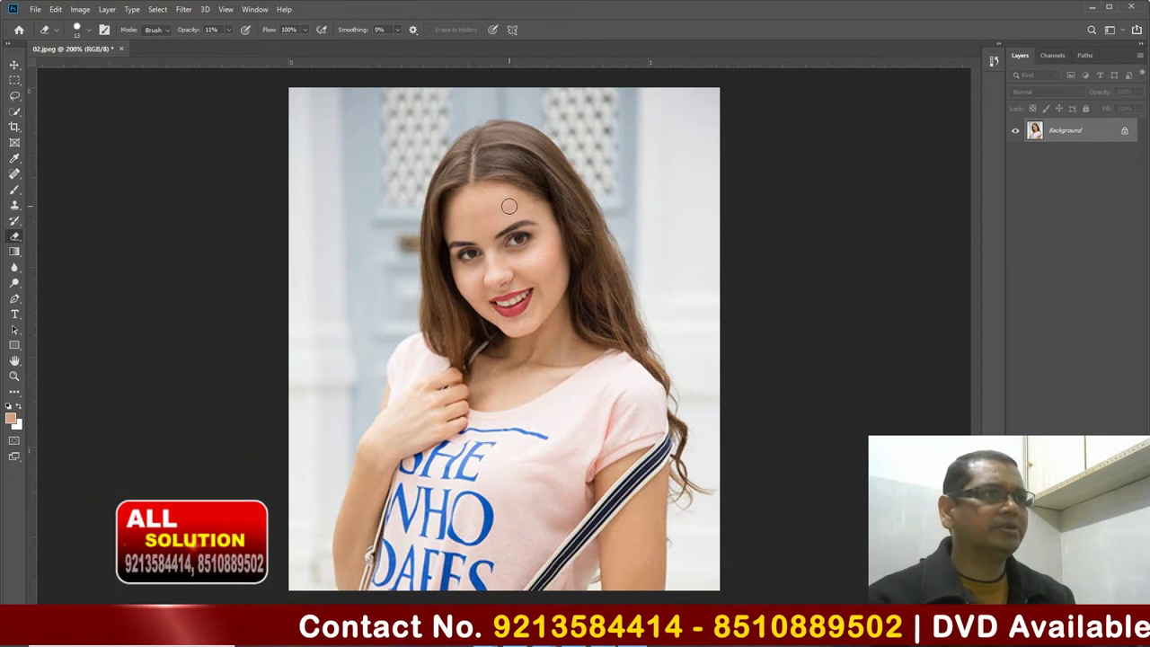
key(ctrl+plus)
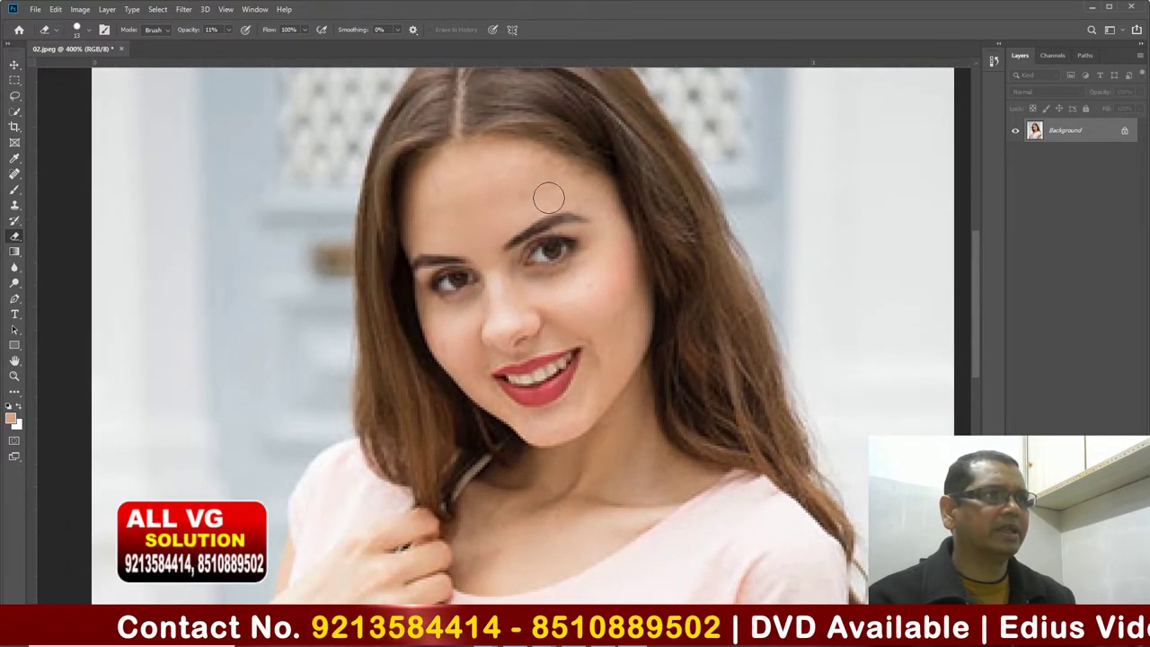
key(ctrl+minus)
Step: Choose the Soft Round brush preset and enlarge the eraser brush
click(89, 32)
click(79, 162)
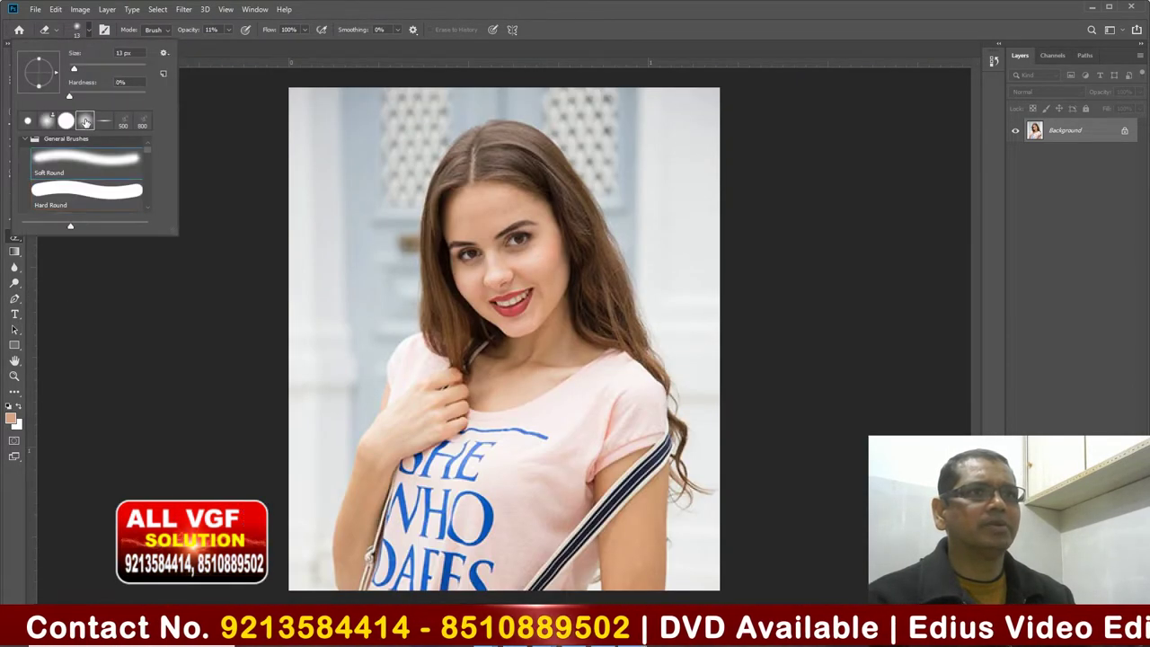
key(Return)
key(bracketright)
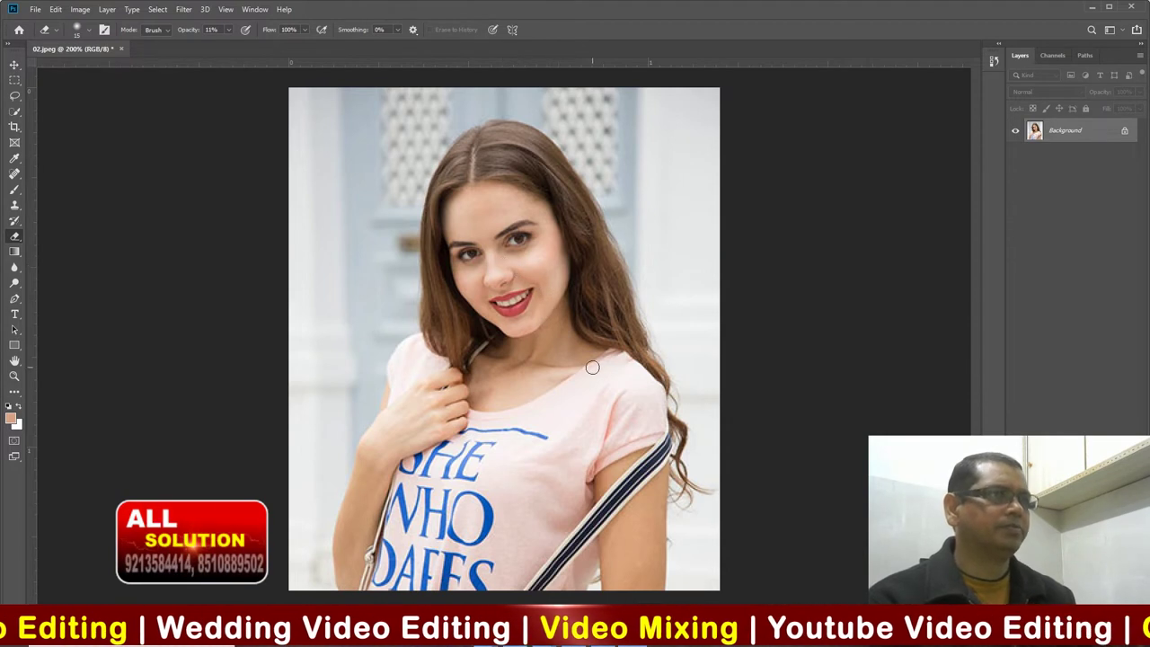
key(ctrl+minus)
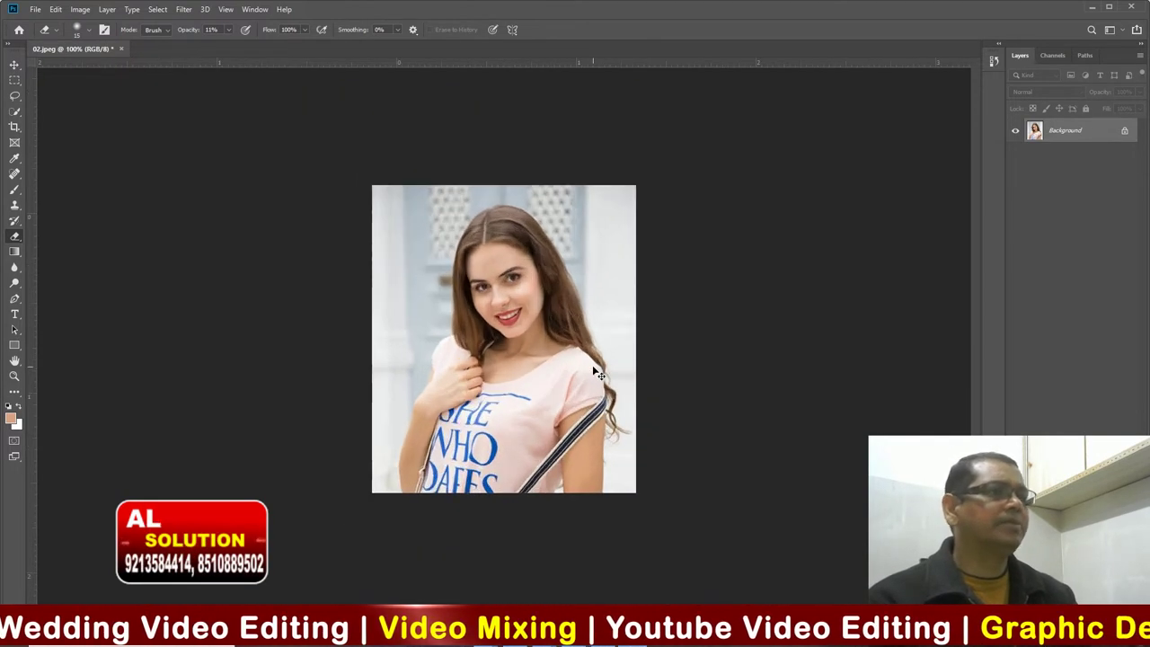
key(ctrl+plus)
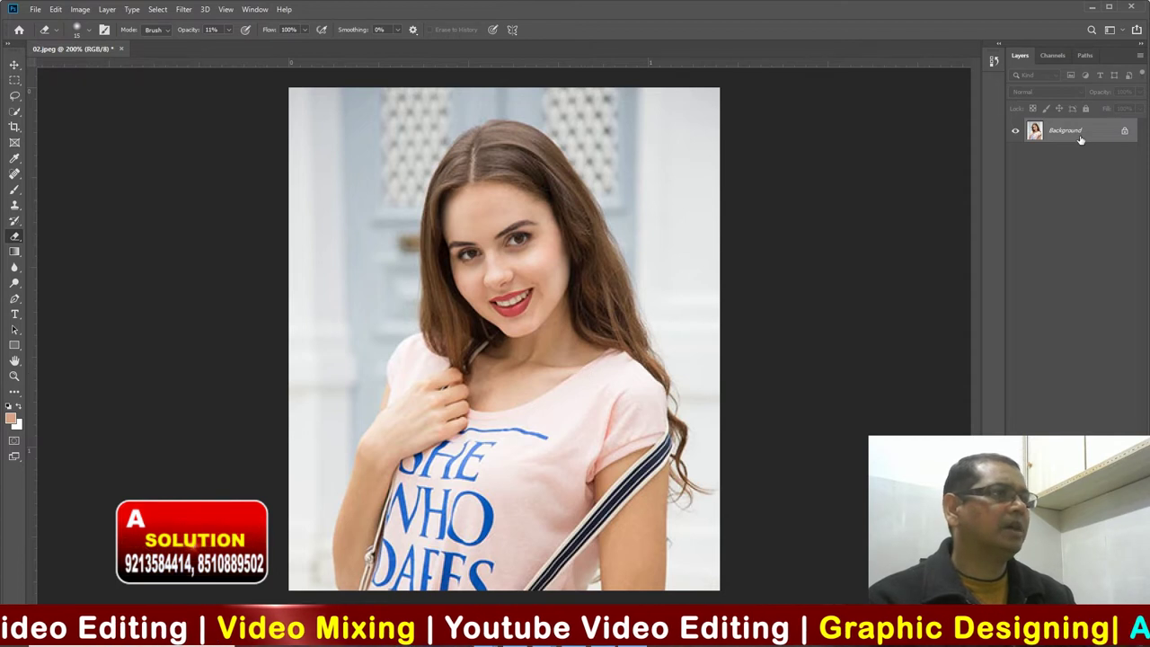
Step: Convert the Background to Layer 0 and select the whole photo with the Rectangular Marquee
double_click(1081, 139)
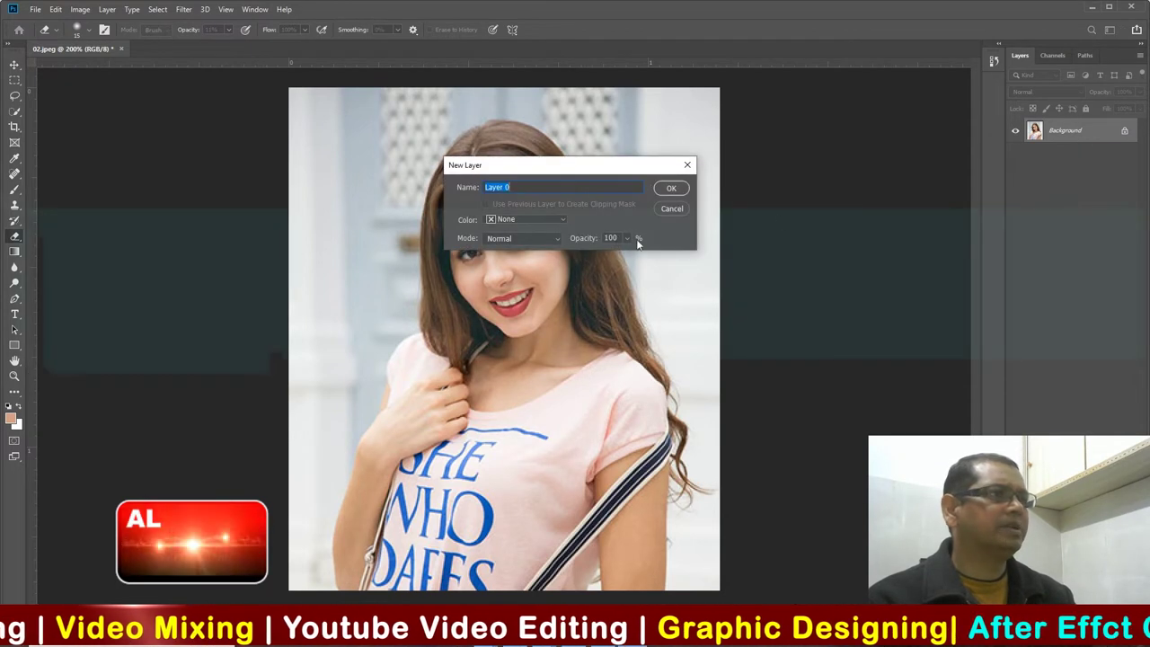
click(671, 189)
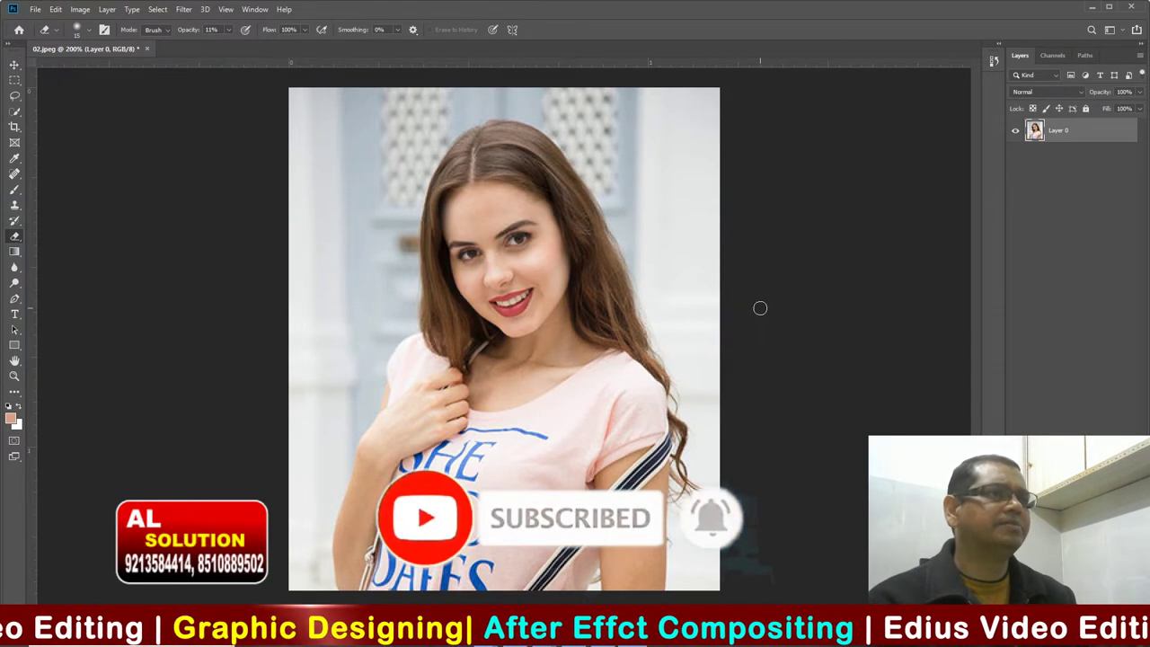
key(ctrl+minus)
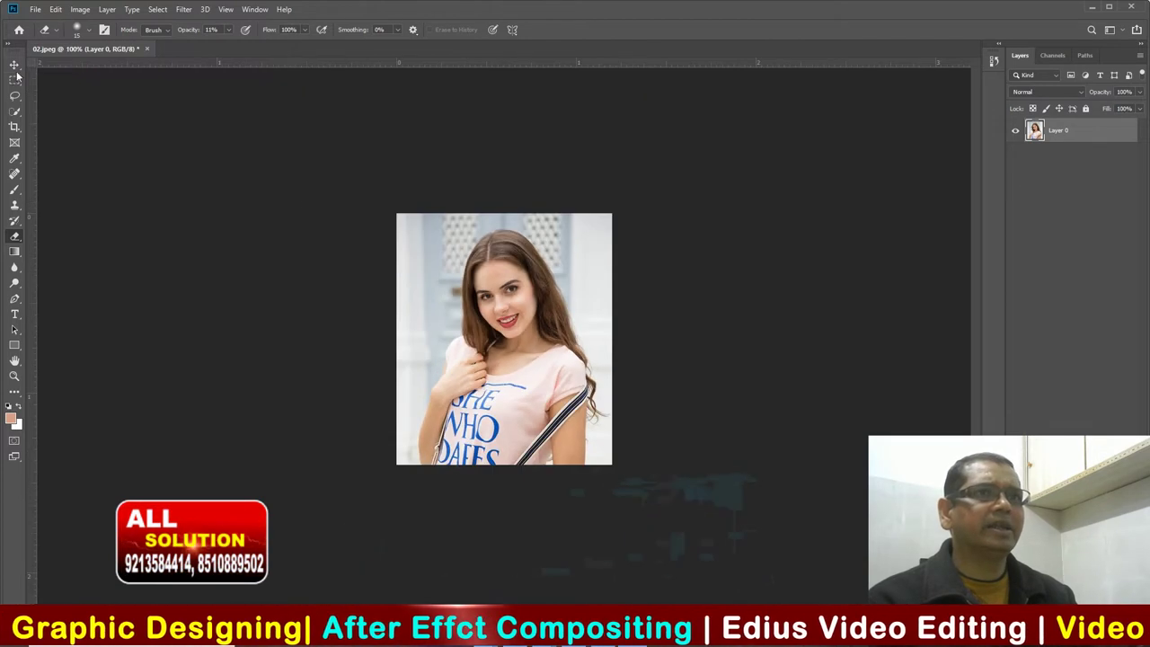
click(13, 80)
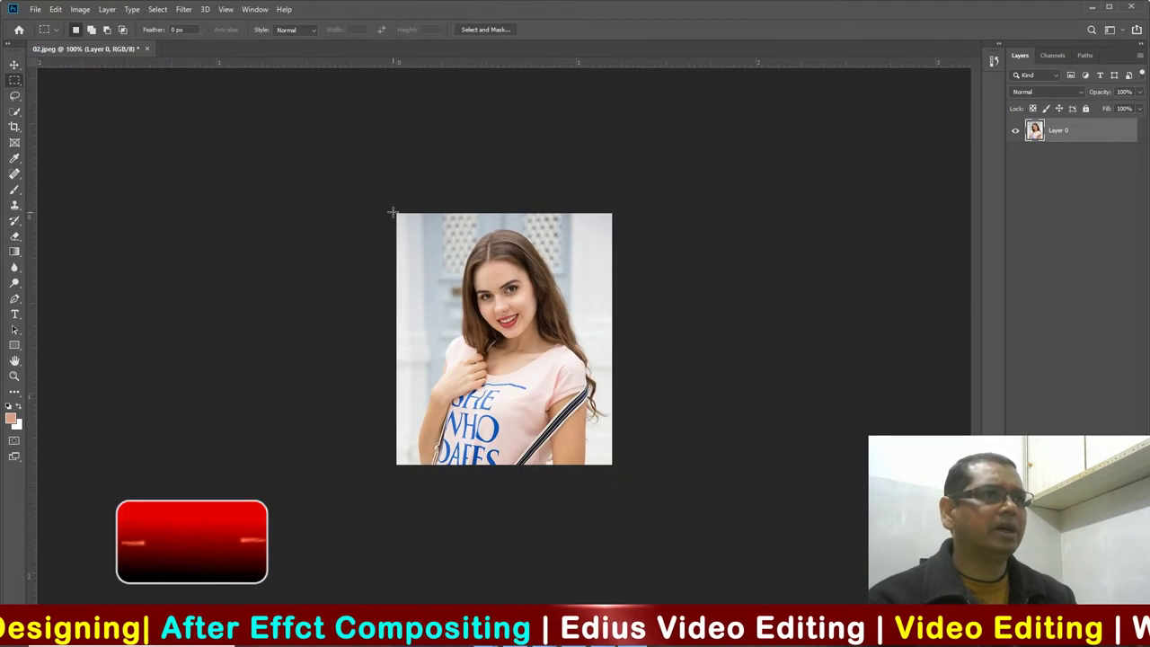
mouse_move(393, 212)
mouse_down()
mouse_move(617, 398)
mouse_move(613, 466)
mouse_up()
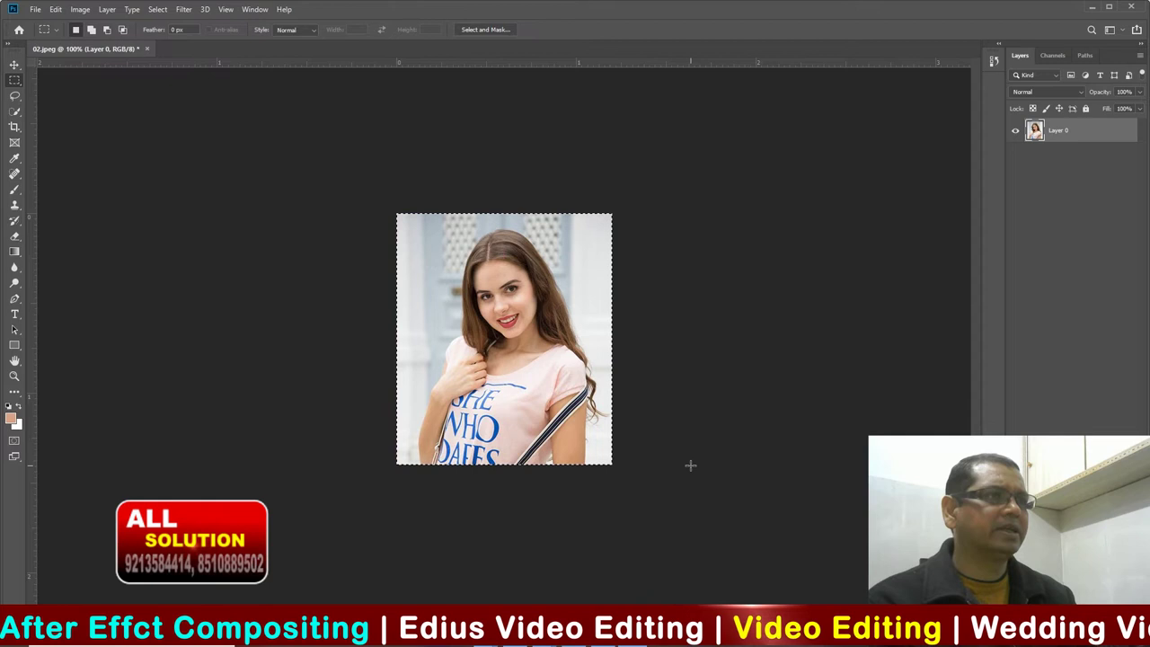
Step: Stroke the selection with a 3 px black, centre-positioned border
right_click(588, 219)
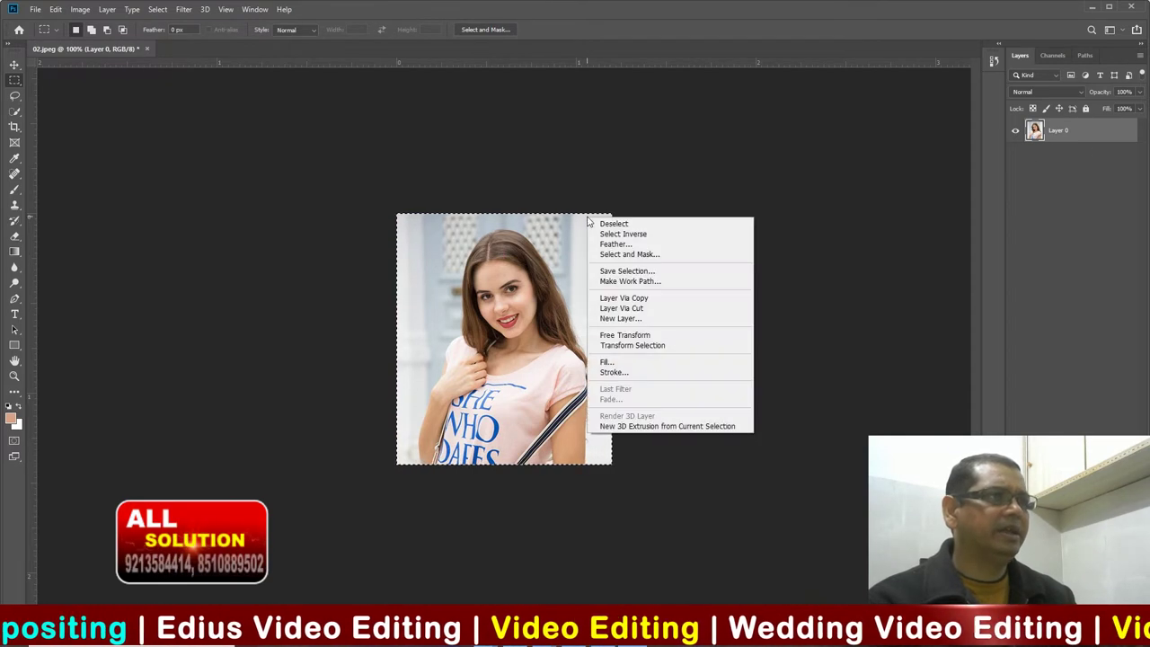
click(626, 372)
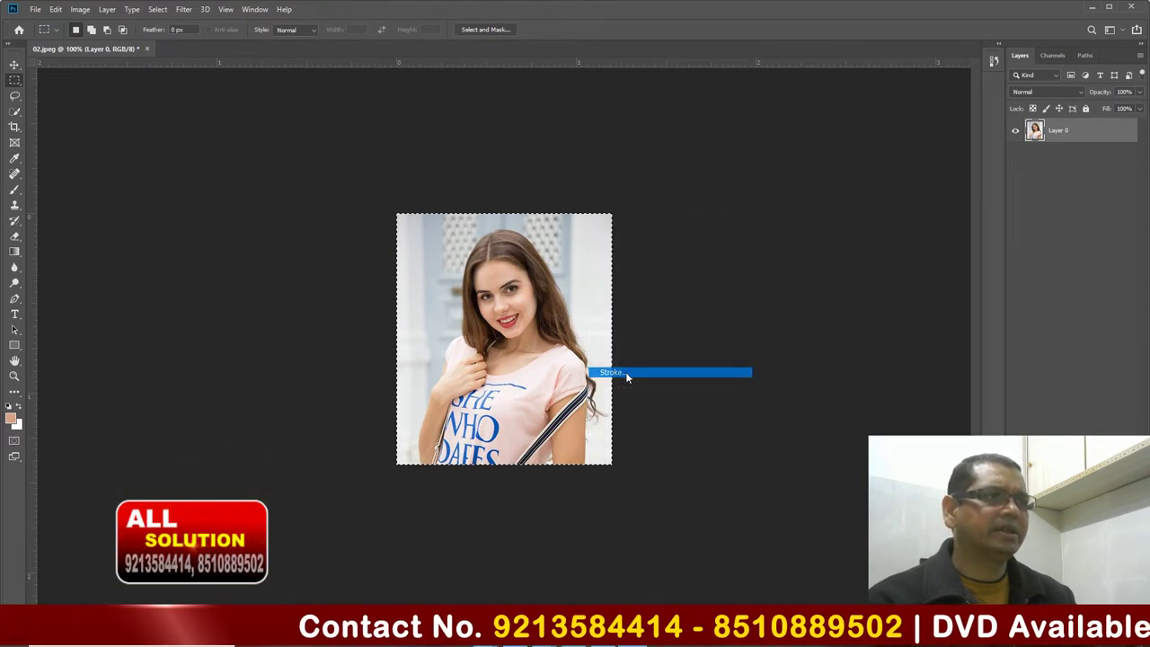
click(531, 187)
click(747, 360)
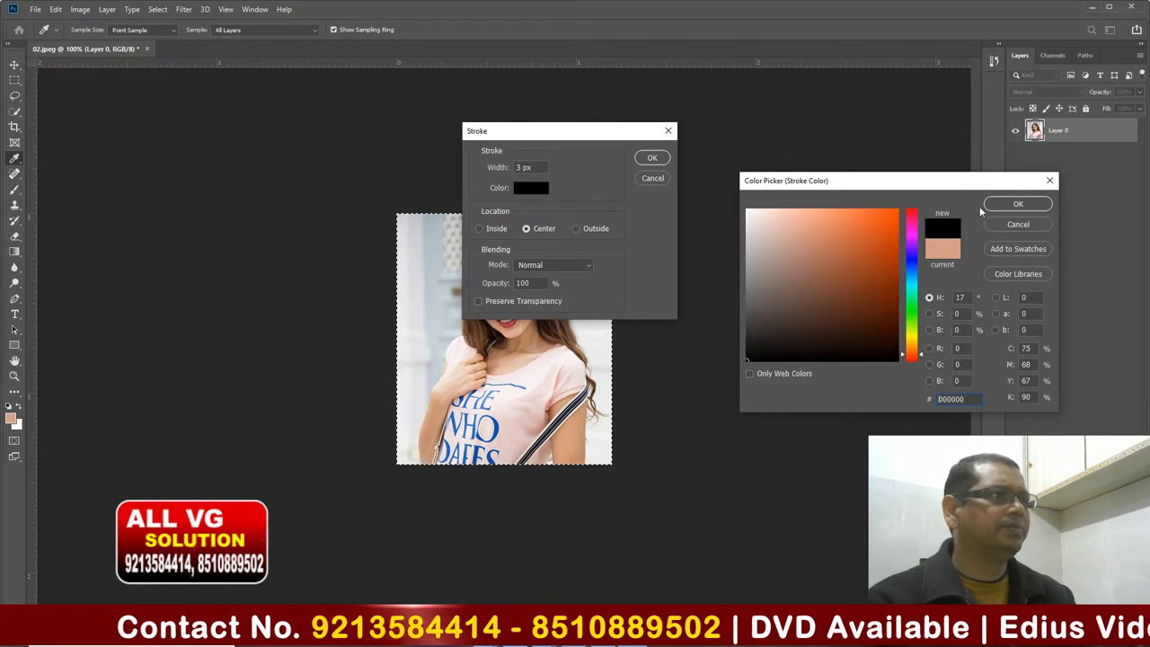
click(992, 205)
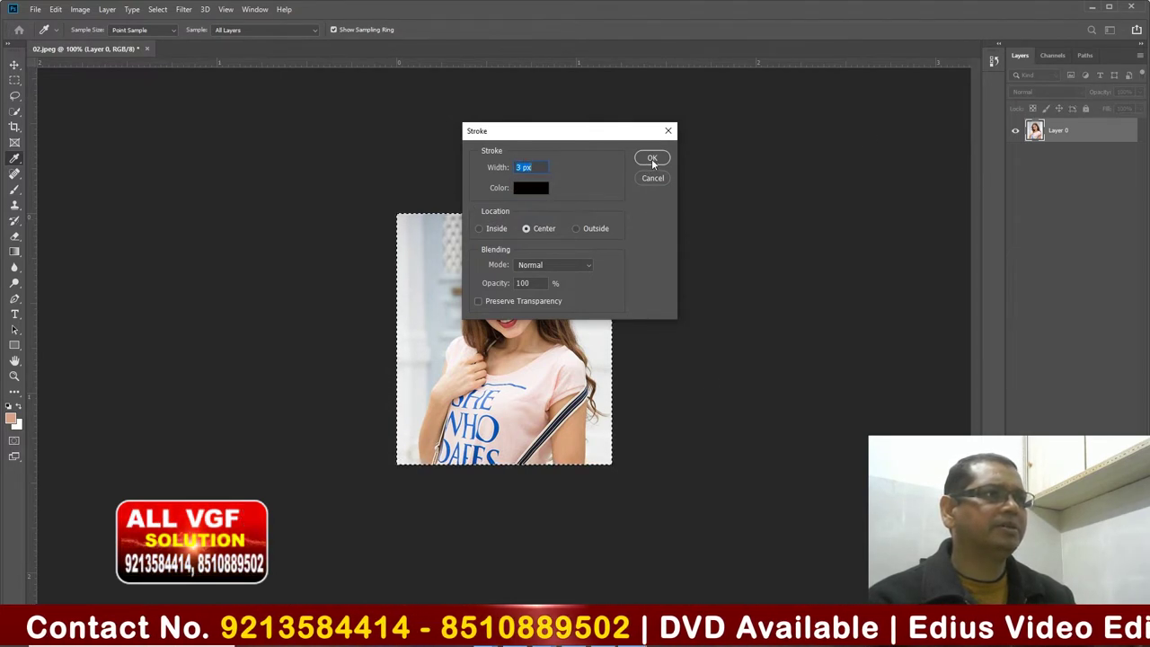
click(652, 158)
key(m)
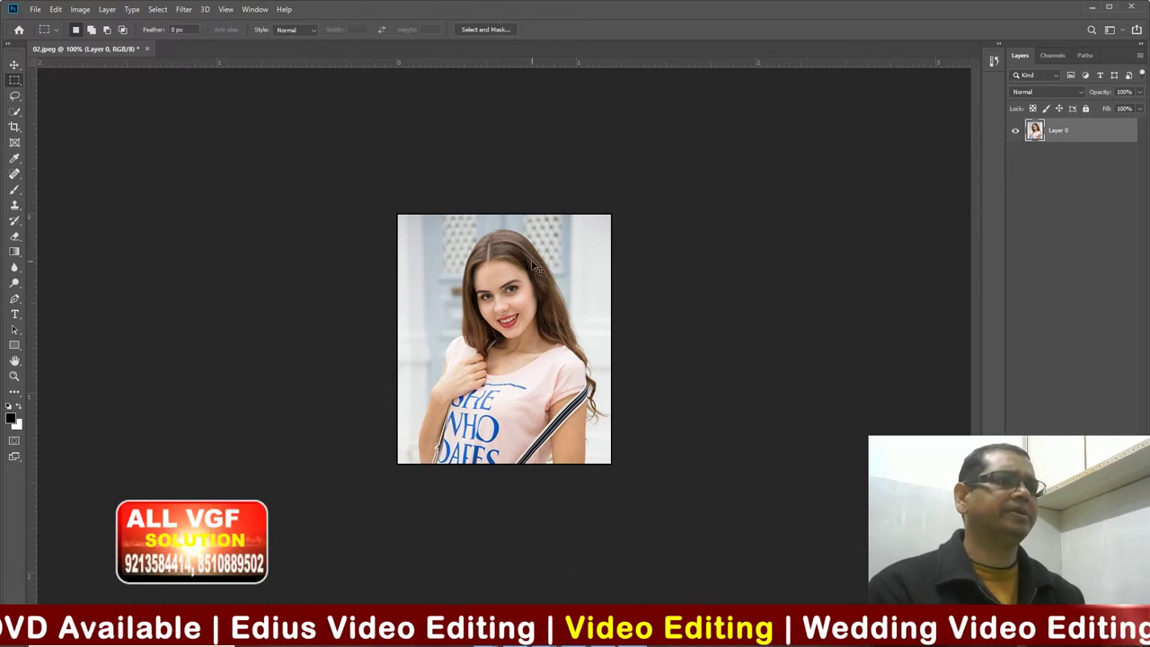
Step: Create a blank A4 document (Untitled-1) in inches, then return to the 02.jpeg tab
click(34, 10)
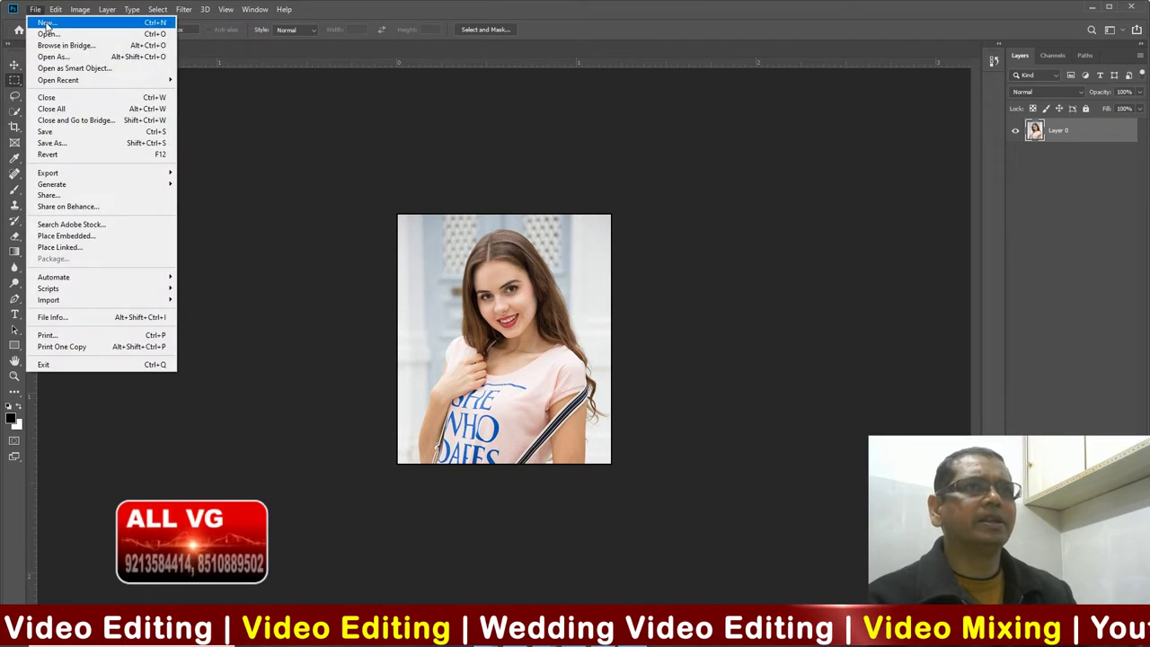
click(46, 24)
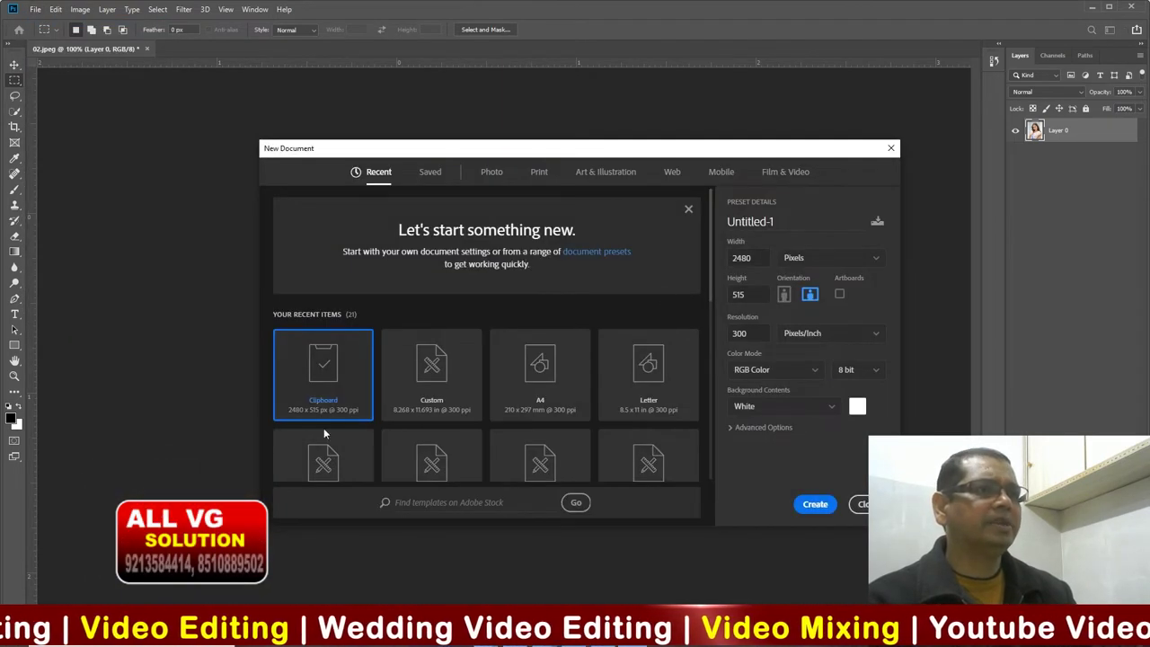
click(553, 381)
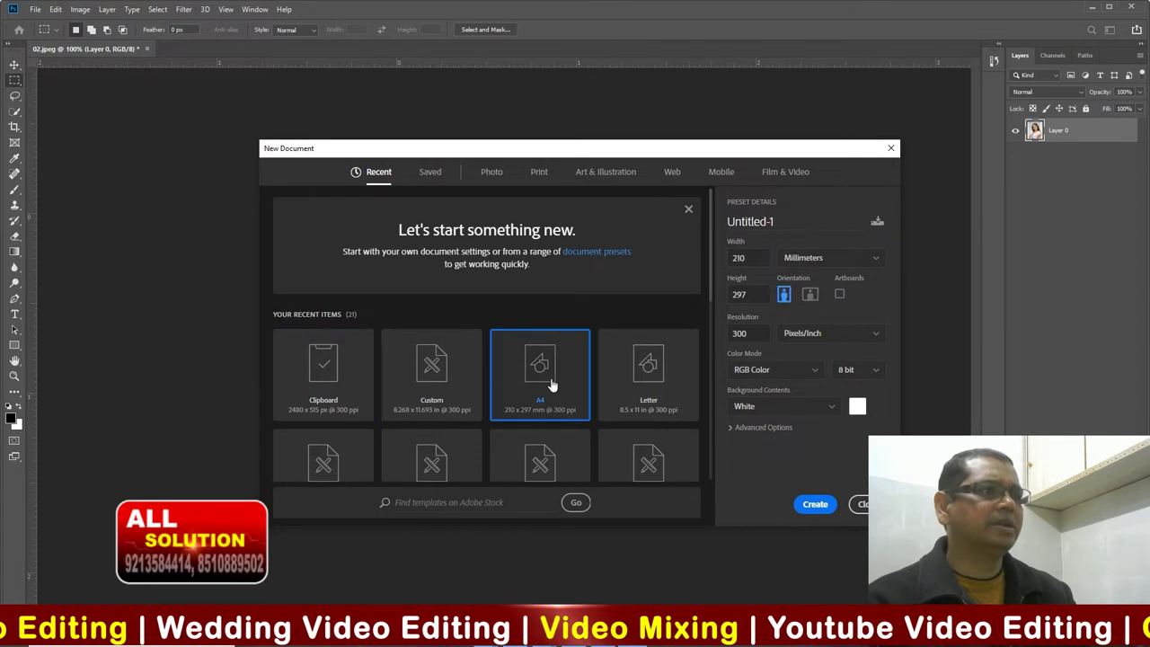
click(816, 260)
click(797, 300)
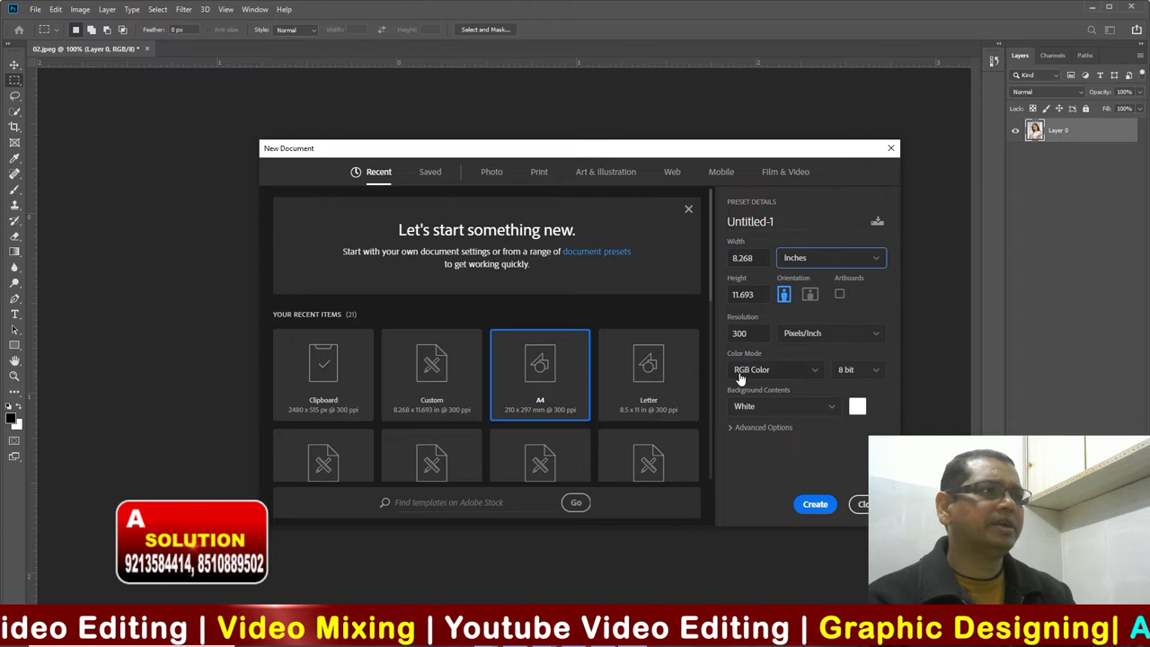
click(815, 505)
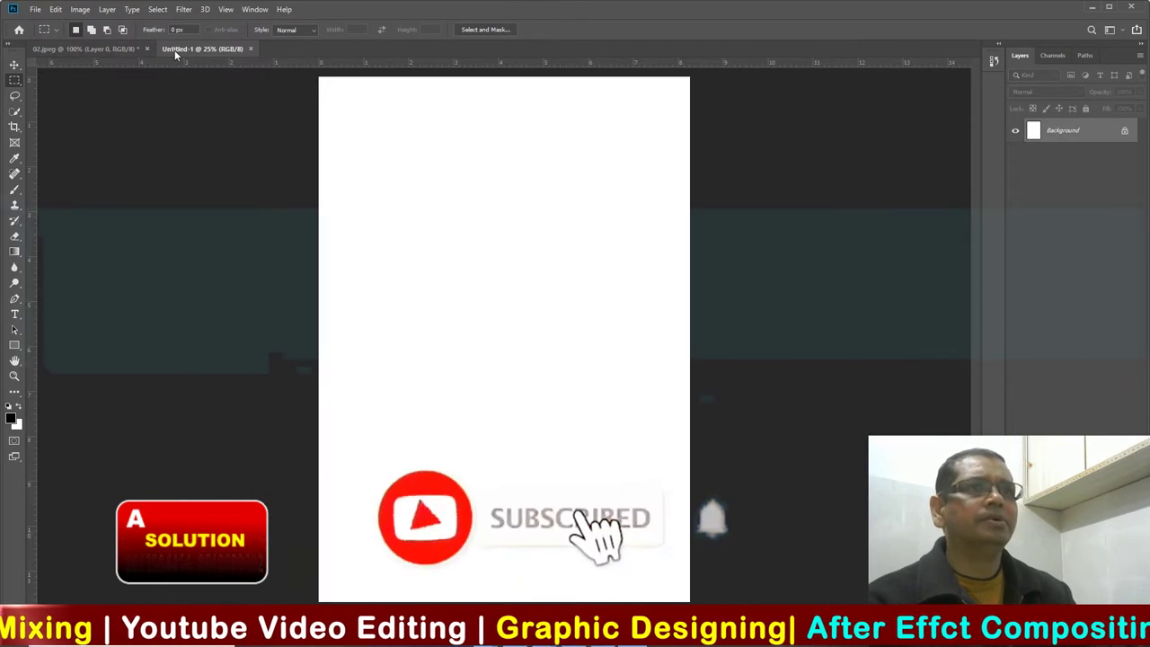
click(121, 52)
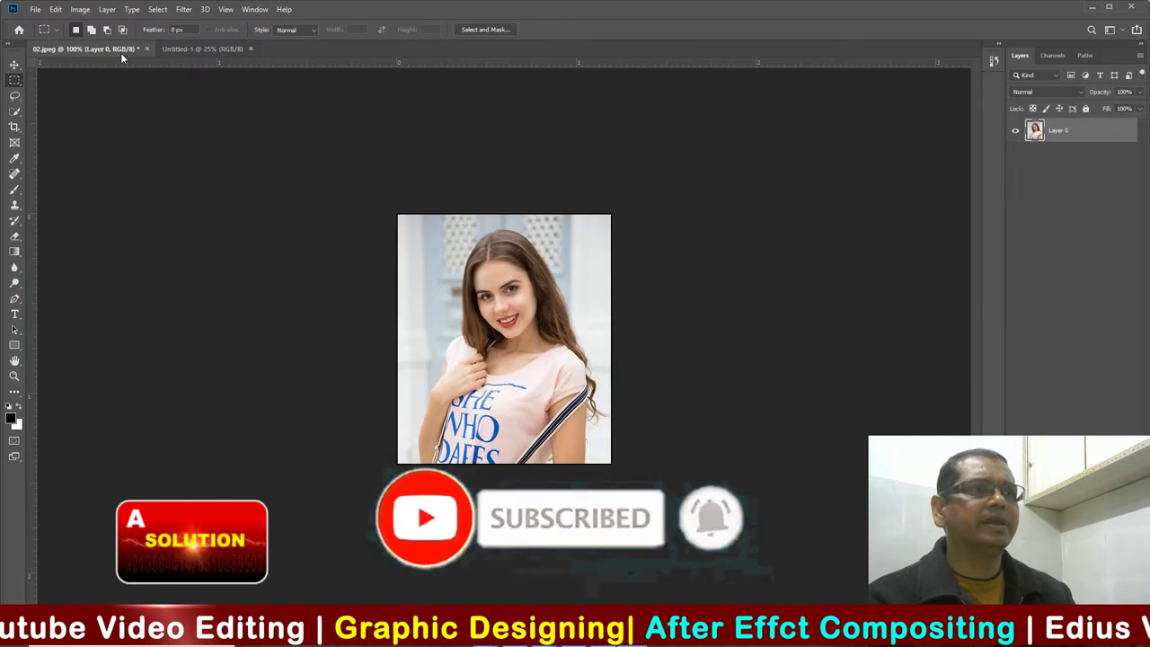
Step: Move the bordered portrait into Untitled-1 and place a second copy beside it
click(15, 65)
mouse_move(529, 330)
mouse_down()
mouse_move(175, 61)
mouse_move(350, 118)
mouse_move(362, 133)
mouse_up()
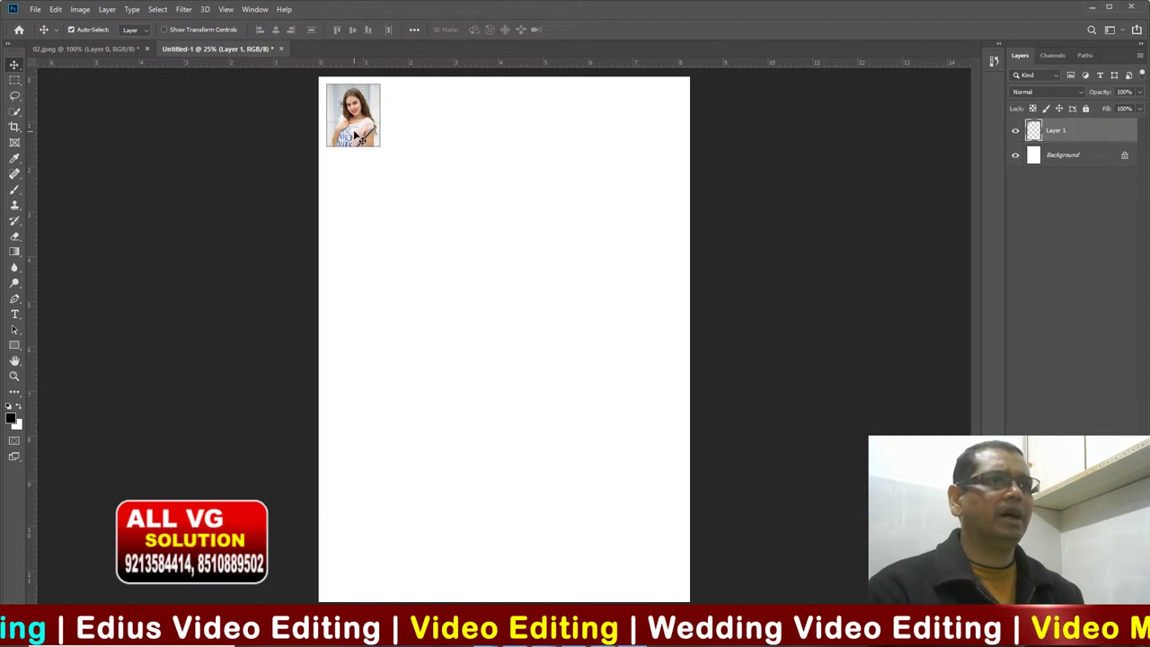
drag(354, 132, 410, 133)
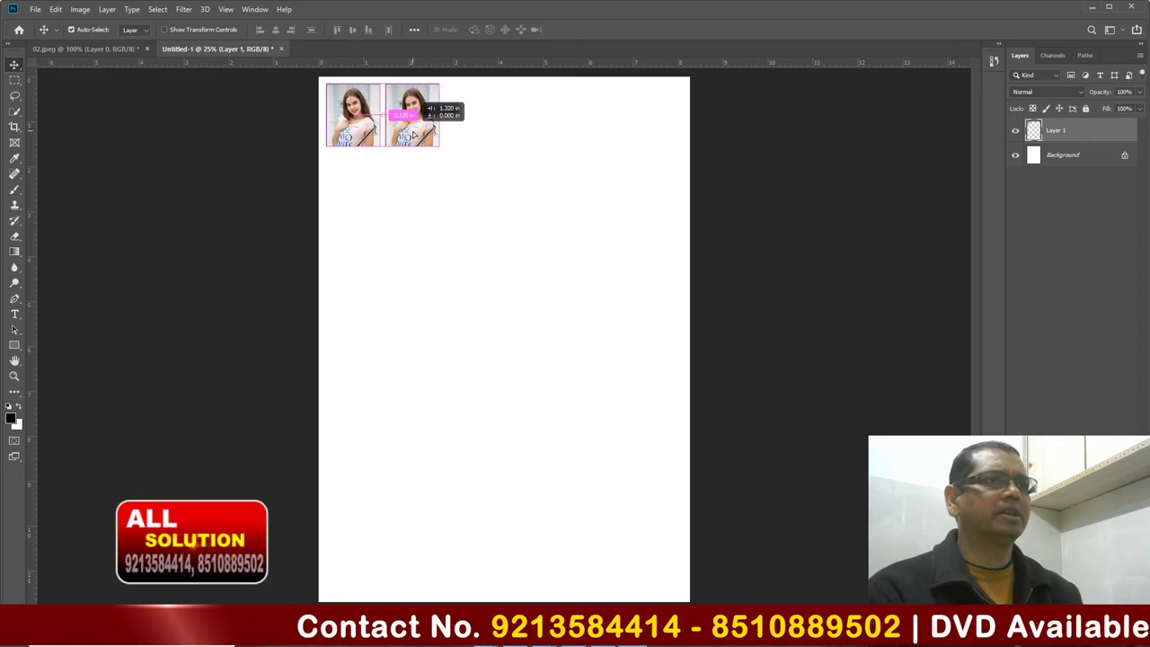
scroll(593, 154, up, 1)
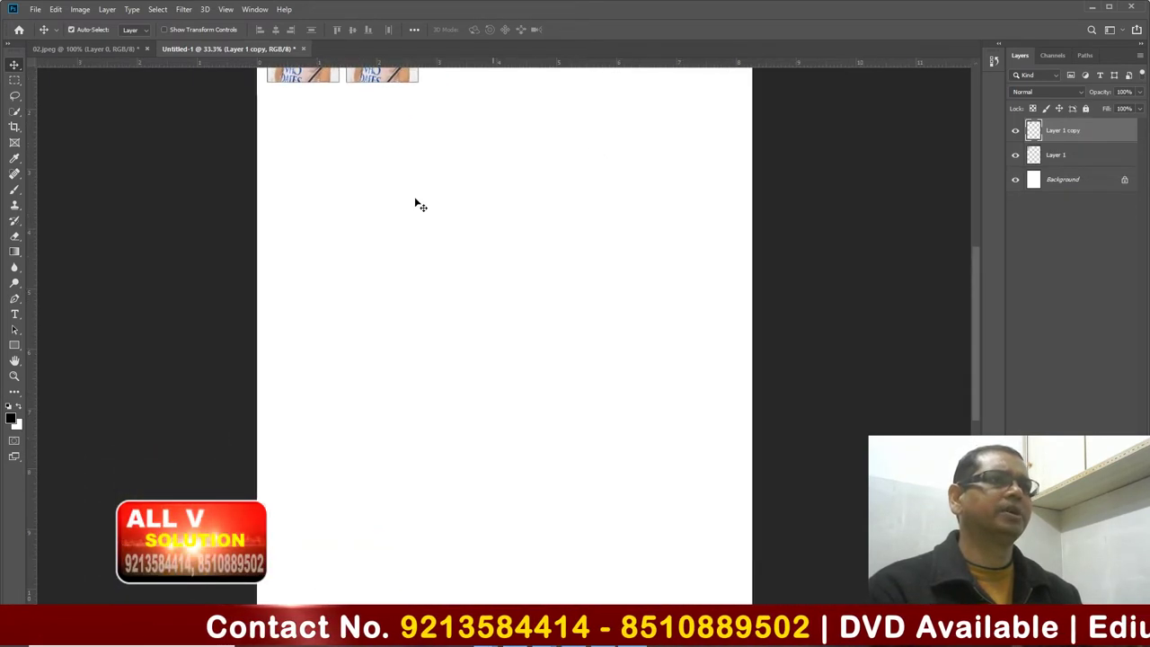
scroll(416, 200, up, 3)
key(ctrl+plus)
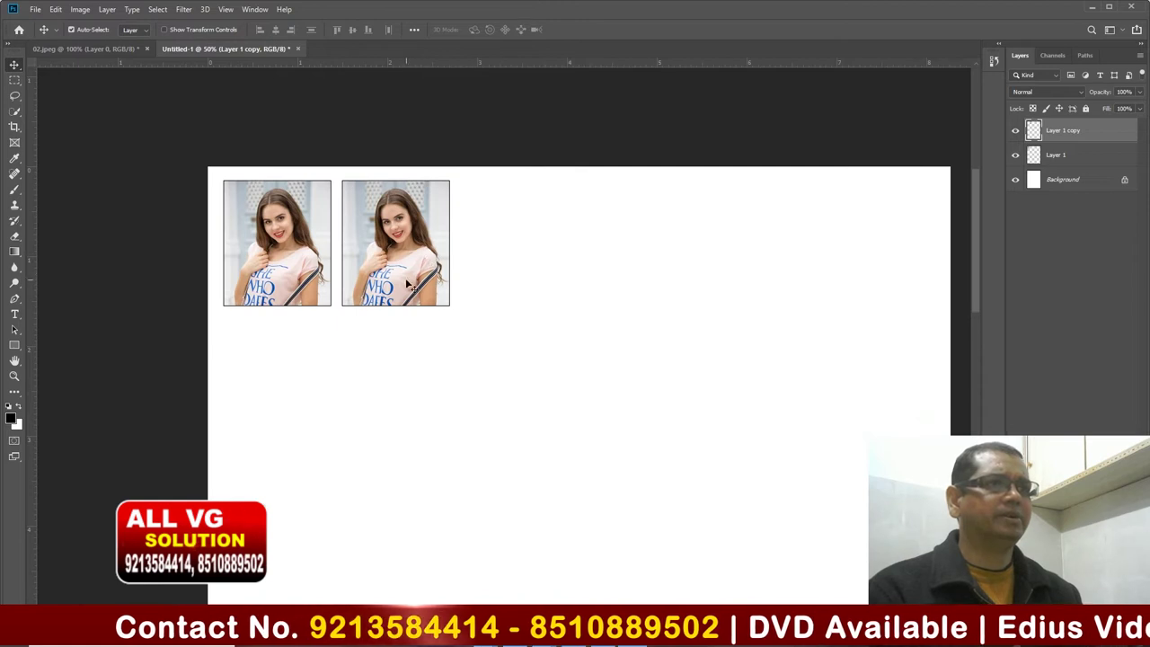
Step: Complete the top row of six copies and nudge the whole row into position
drag(403, 276, 398, 273)
key(Left)
key(Left)
drag(403, 280, 848, 275)
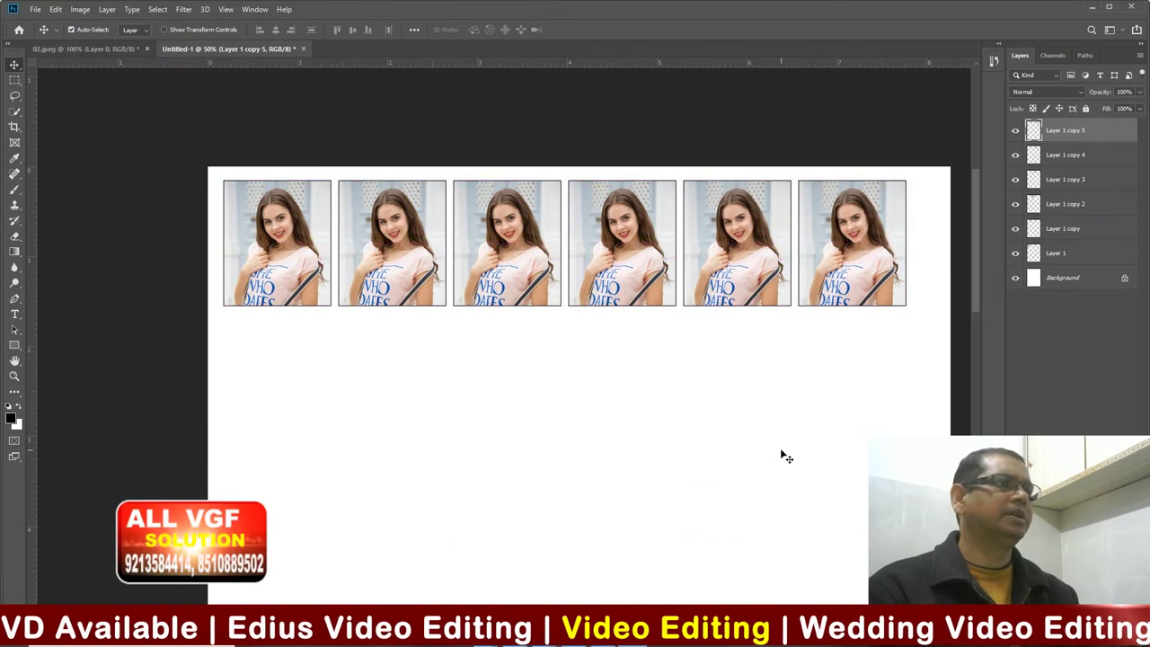
shift+click(1076, 257)
key(shift+Right)
key(shift+Right)
key(shift+Right)
key(shift+Right)
key(shift+Left)
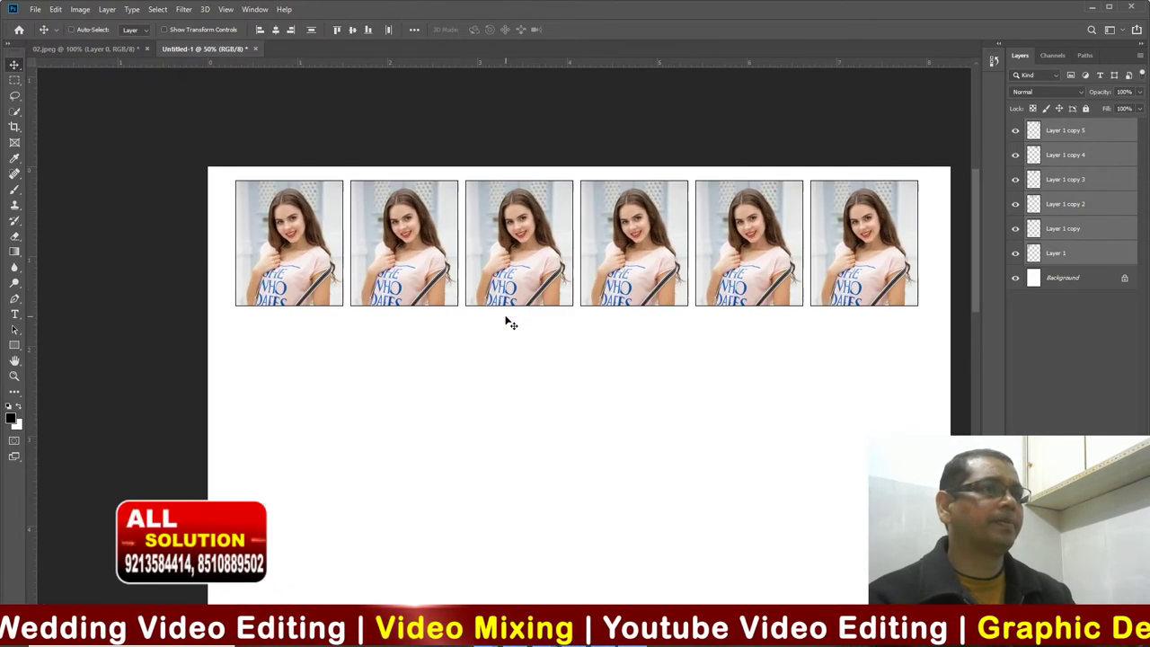
Step: Select the top row of portraits and Alt-drag copies into a second and third row
click(12, 80)
key(ctrl+minus)
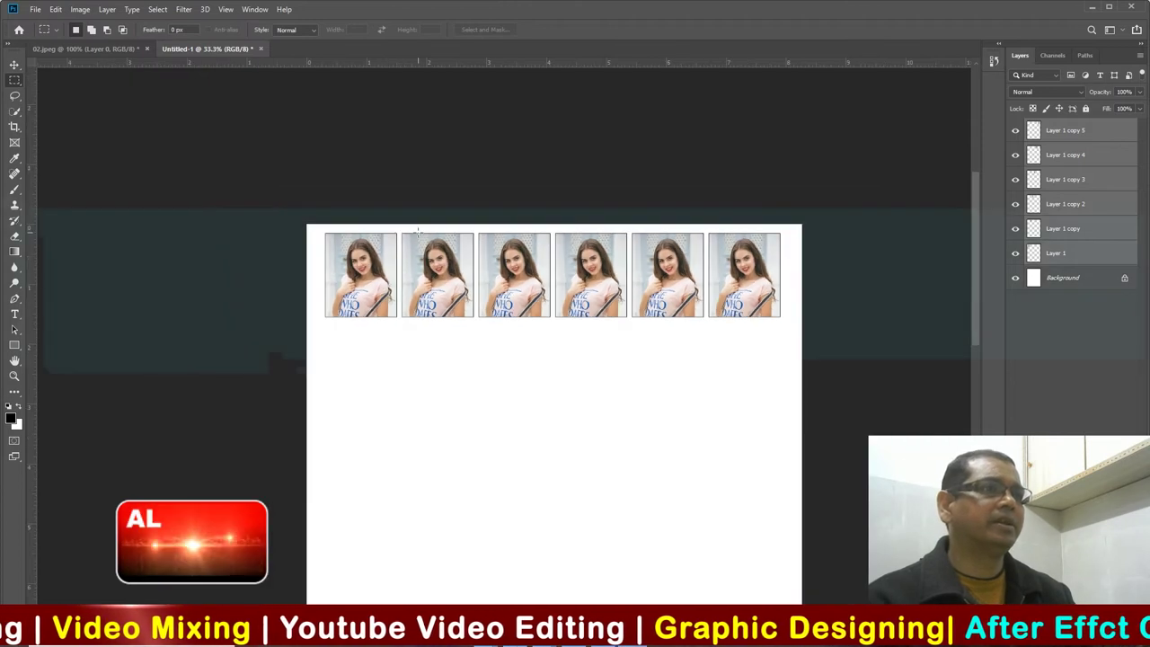
drag(304, 220, 823, 340)
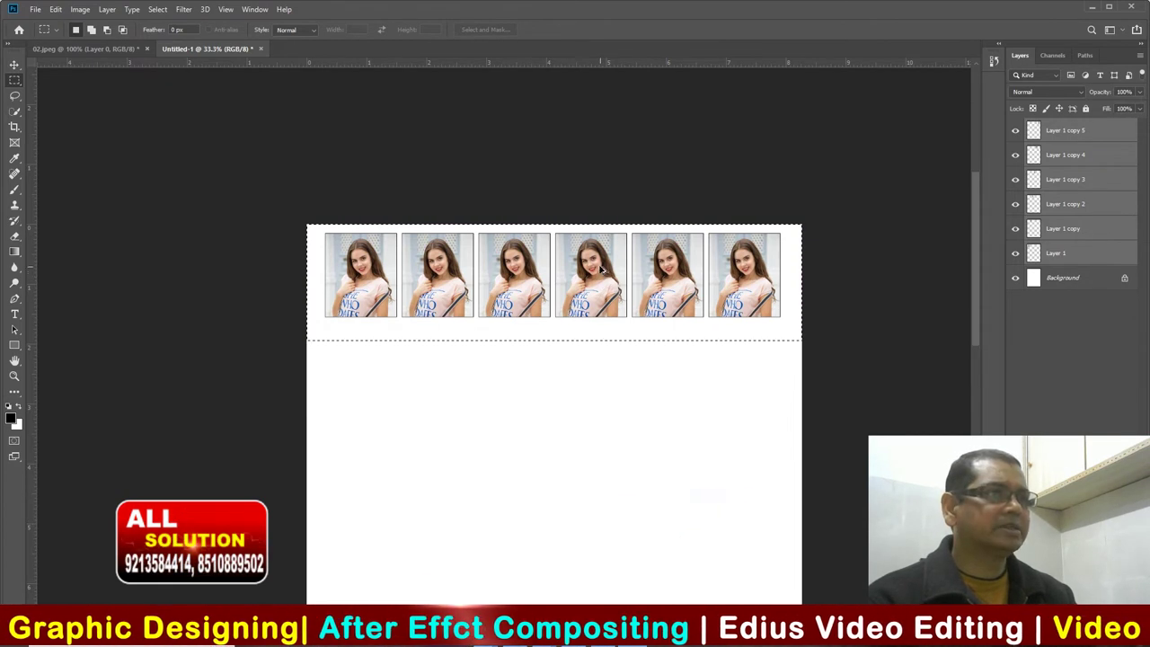
drag(600, 284, 599, 353)
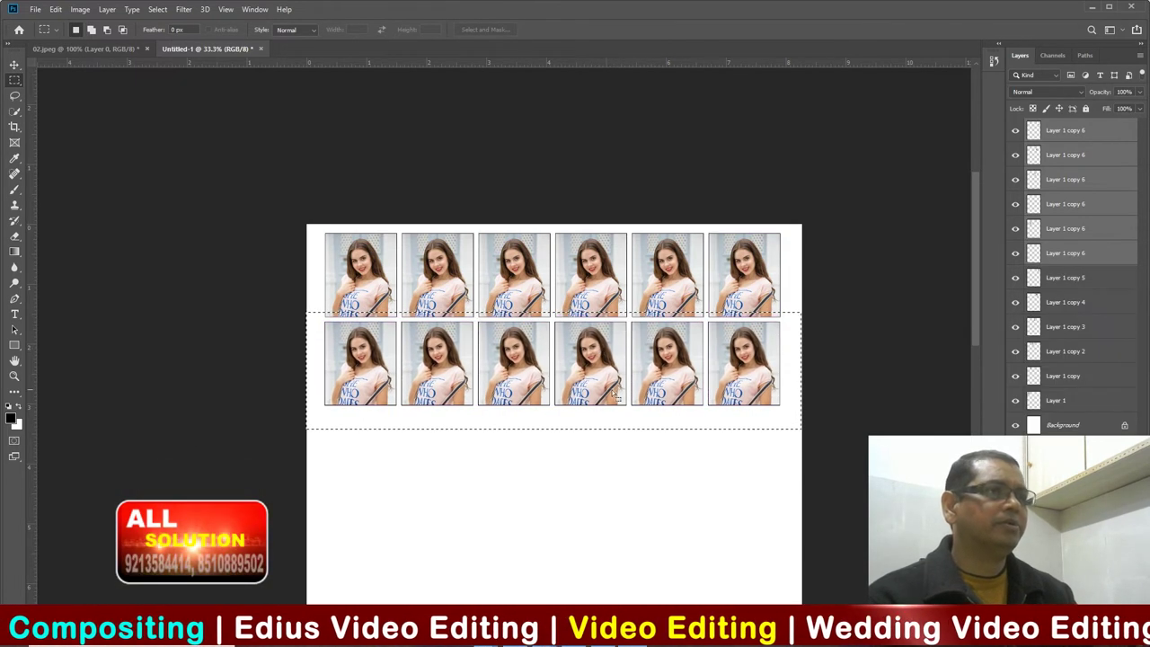
drag(597, 371, 597, 446)
Step: Copy more rows of portraits further down the page and deselect
scroll(675, 464, down, 2)
scroll(676, 465, down, 1)
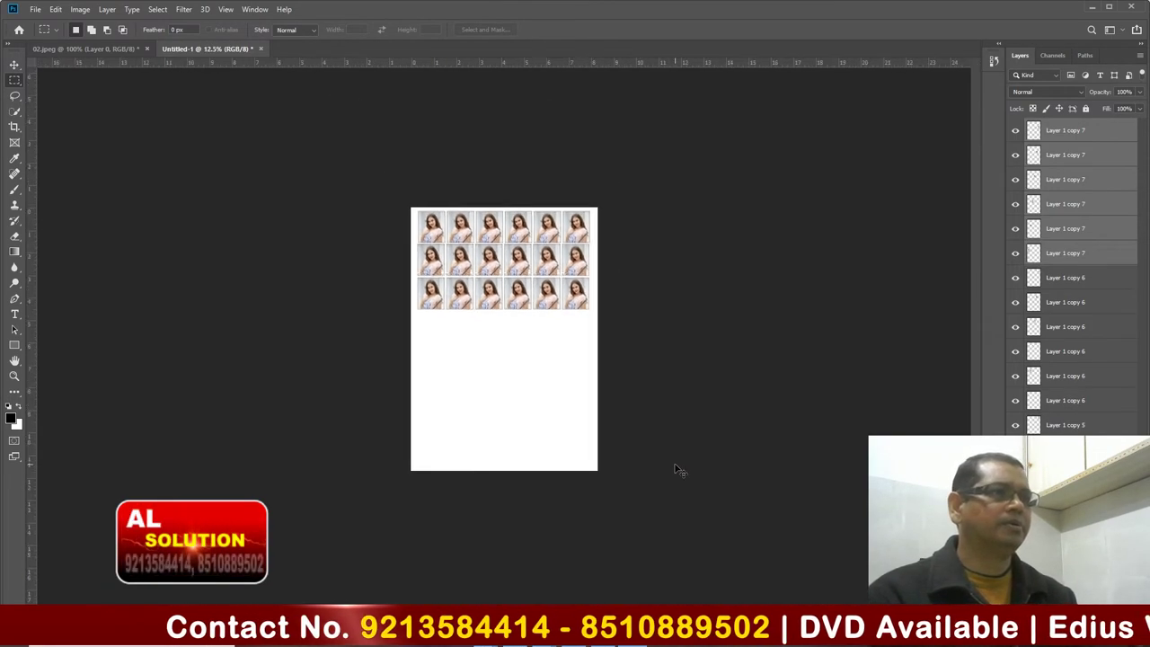
scroll(675, 464, up, 2)
scroll(675, 465, up, 1)
mouse_move(536, 210)
mouse_down()
mouse_move(536, 296)
mouse_move(510, 397)
mouse_move(519, 386)
mouse_move(520, 470)
mouse_up()
key(ctrl+d)
key(ctrl+minus)
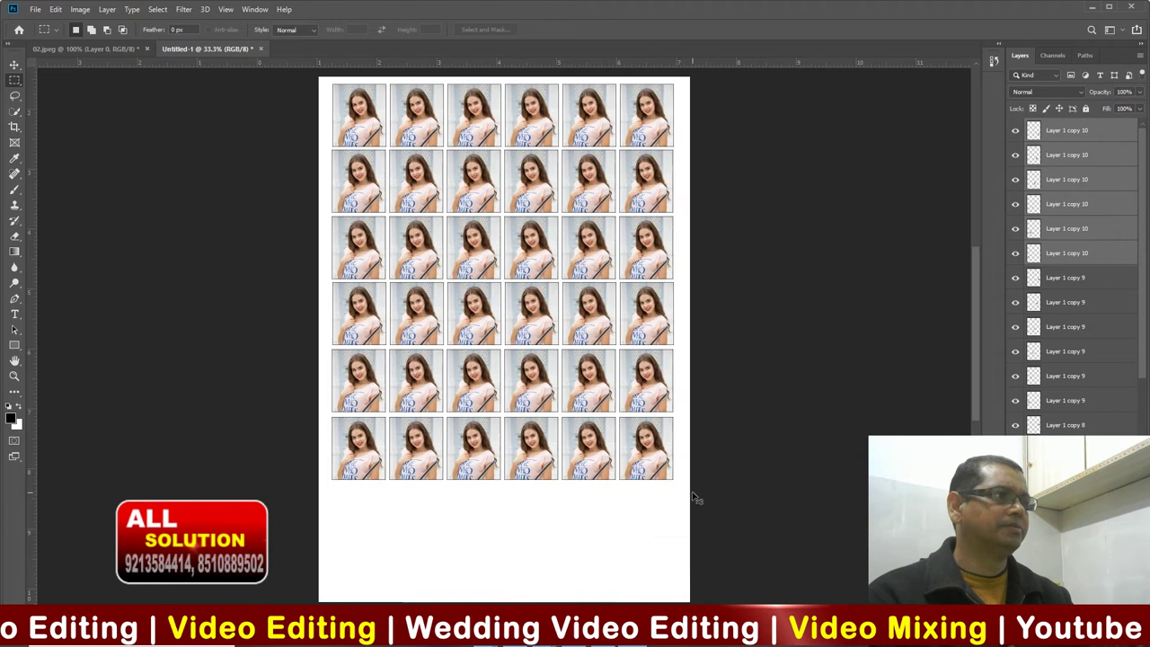
Step: Add another row, then undo the extra eighth row, leaving seven rows of six
mouse_move(532, 453)
mouse_down()
mouse_move(530, 517)
mouse_move(585, 562)
mouse_up()
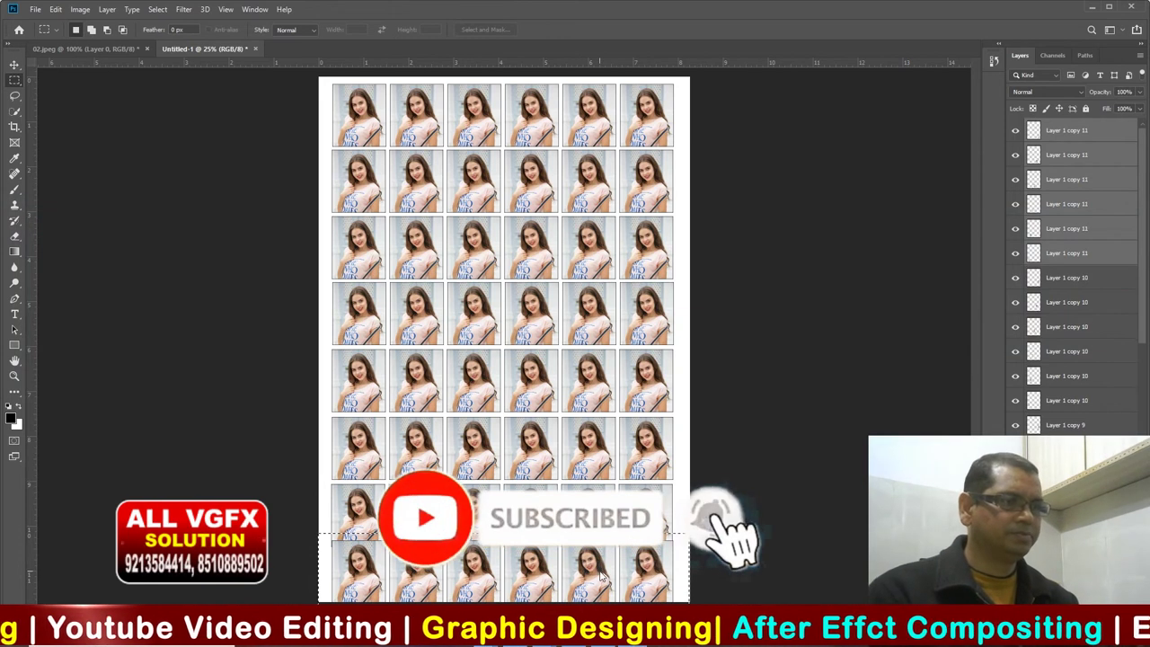
key(ctrl+z)
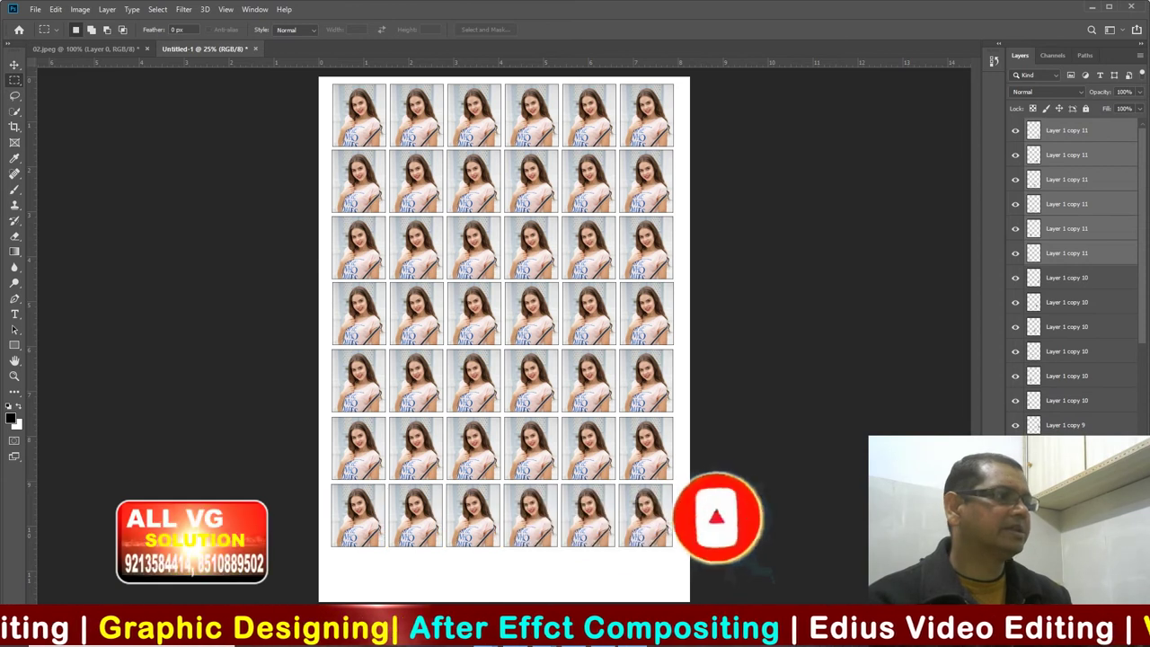
scroll(1144, 332, down, 3)
scroll(1144, 332, down, 3)
scroll(1145, 332, down, 3)
scroll(1144, 333, down, 2)
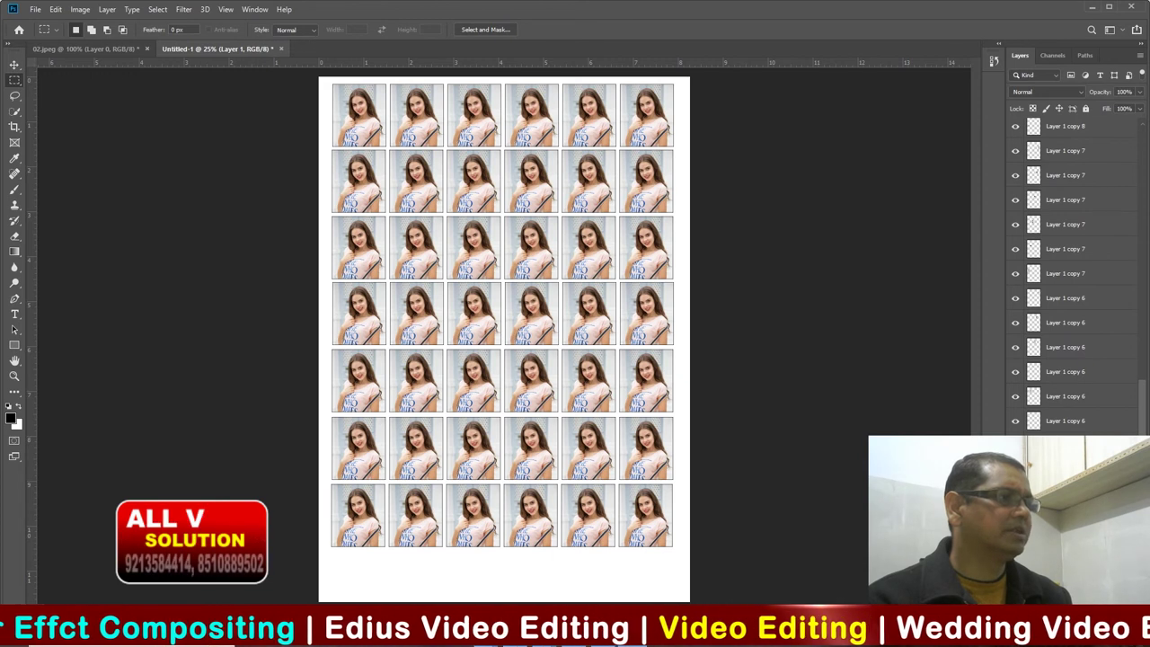
Step: Merge the selected photo layers via Layer > Merge Layers and shift the grid down
scroll(1145, 356, up, 3)
click(107, 9)
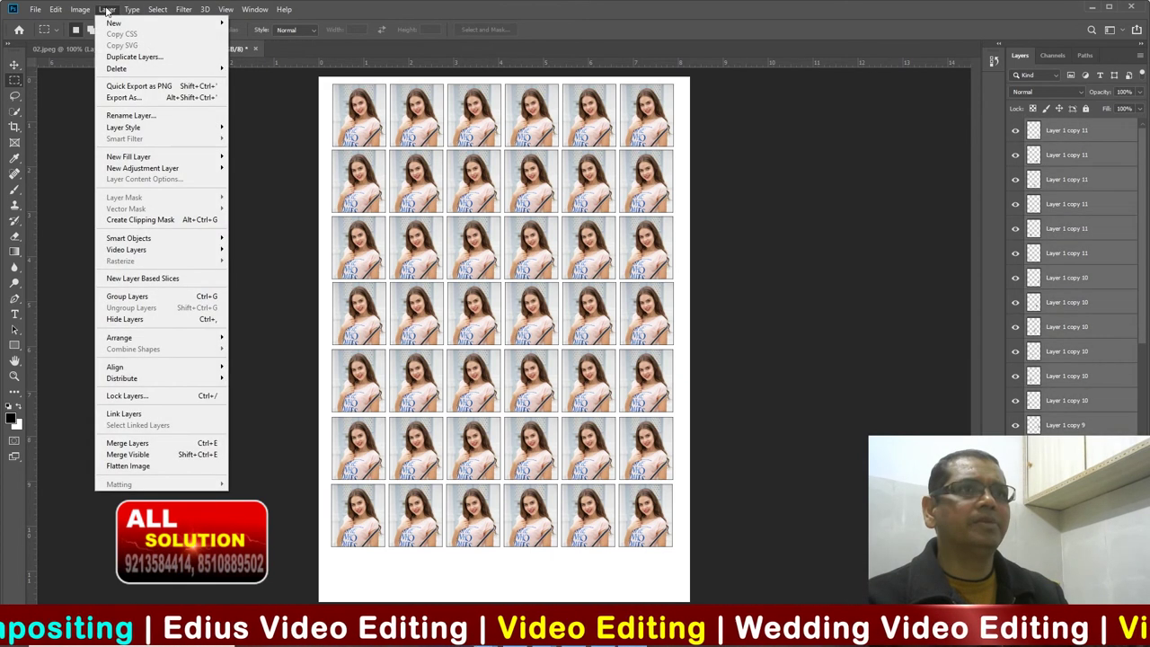
click(250, 201)
click(107, 9)
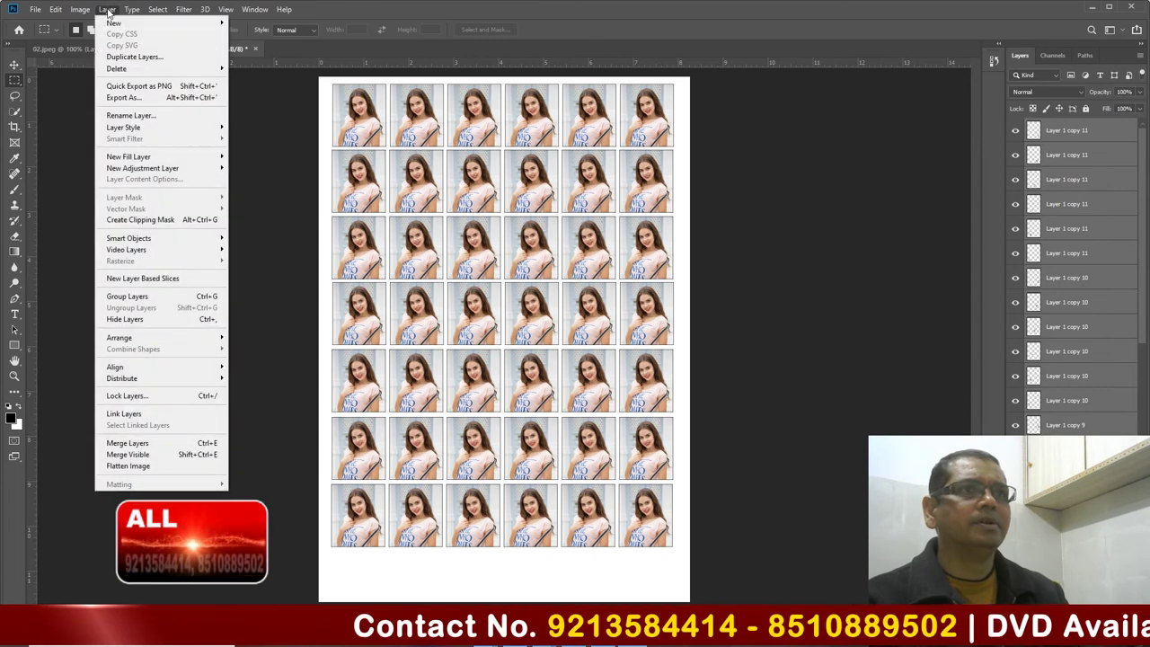
click(130, 444)
click(1016, 131)
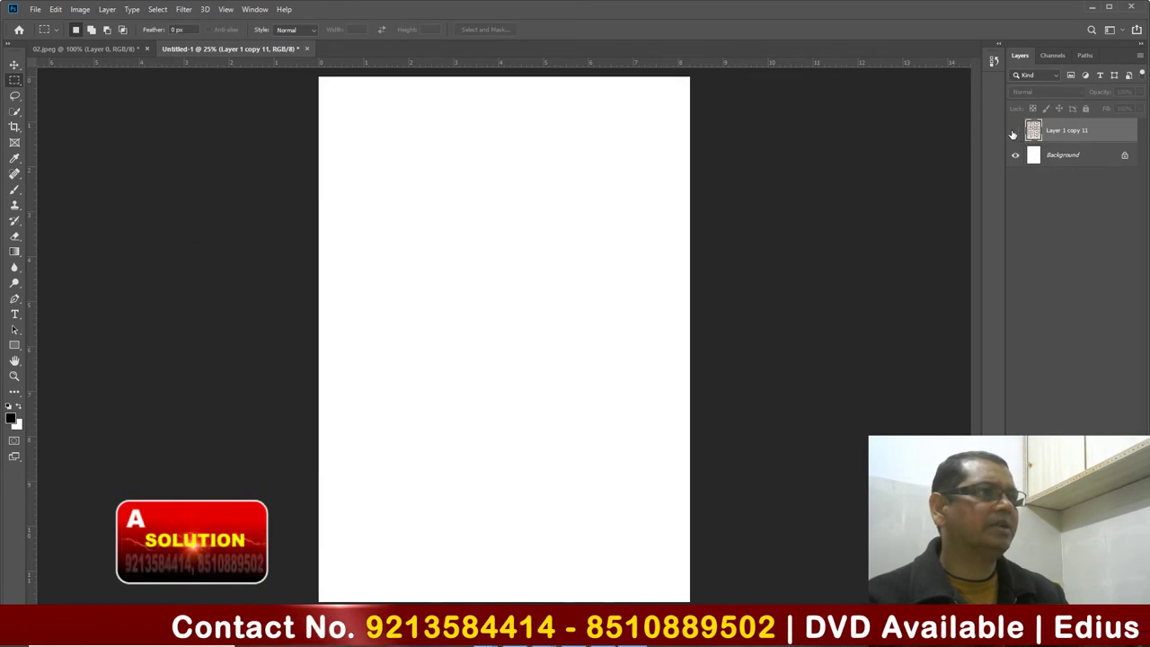
key(shift+Down)
key(shift+Down)
key(shift+Down)
key(shift+Down)
key(shift+Down)
key(shift+Down)
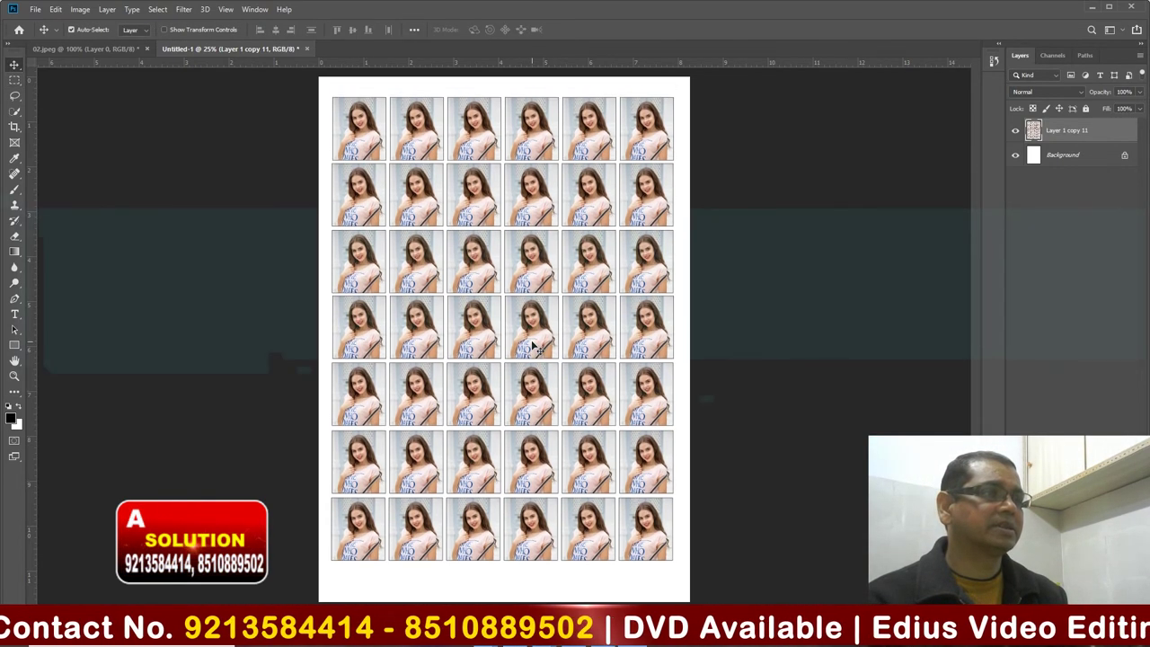
key(ctrl+minus)
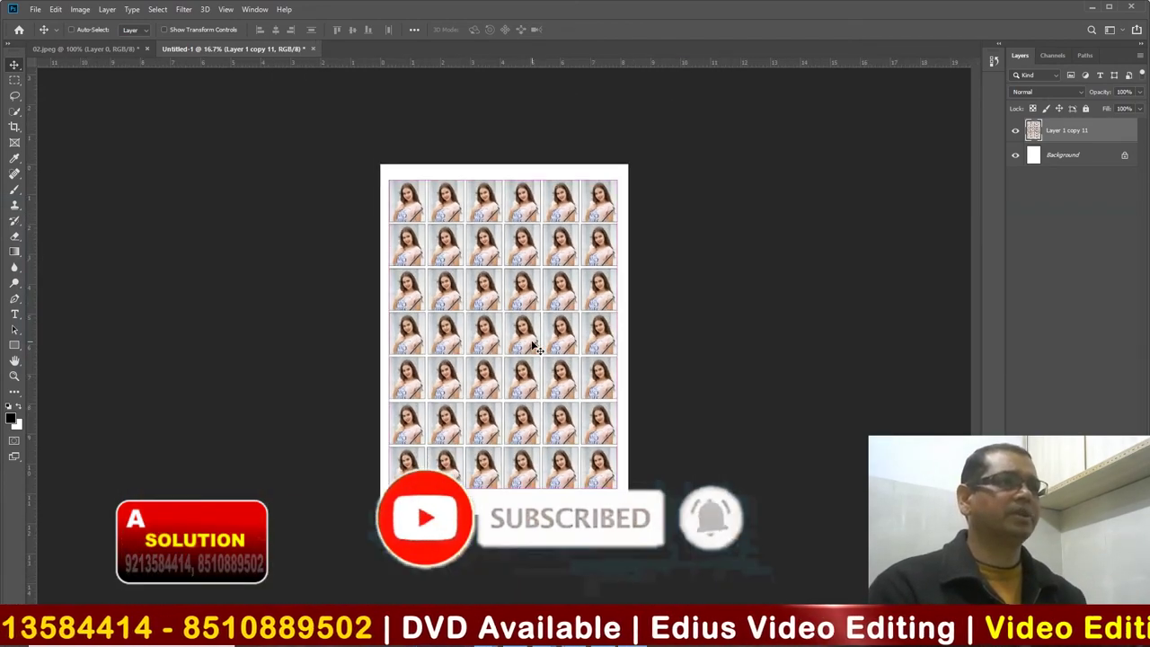
key(ctrl+plus)
key(ctrl+plus)
key(ctrl+plus)
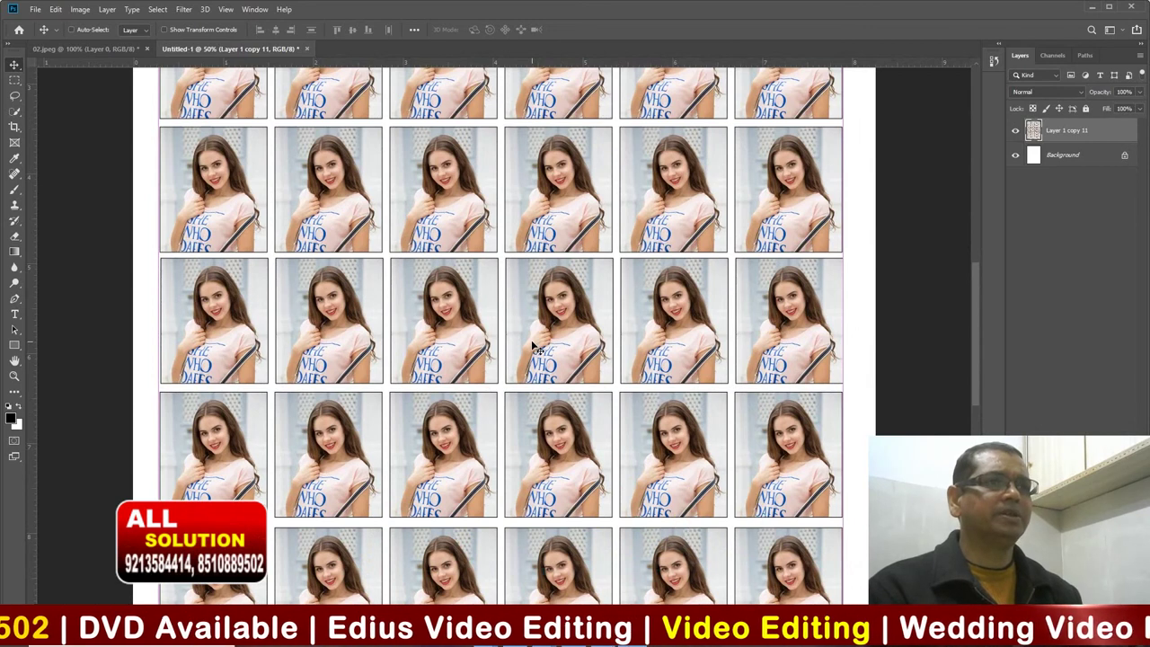
key(ctrl+minus)
key(ctrl+minus)
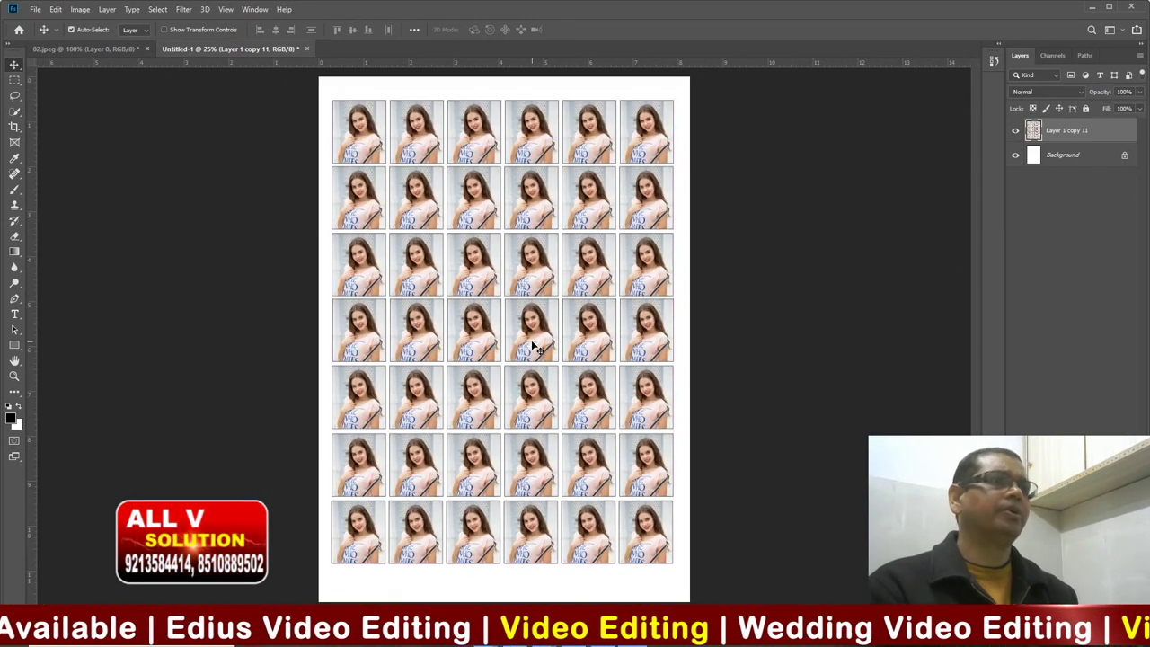